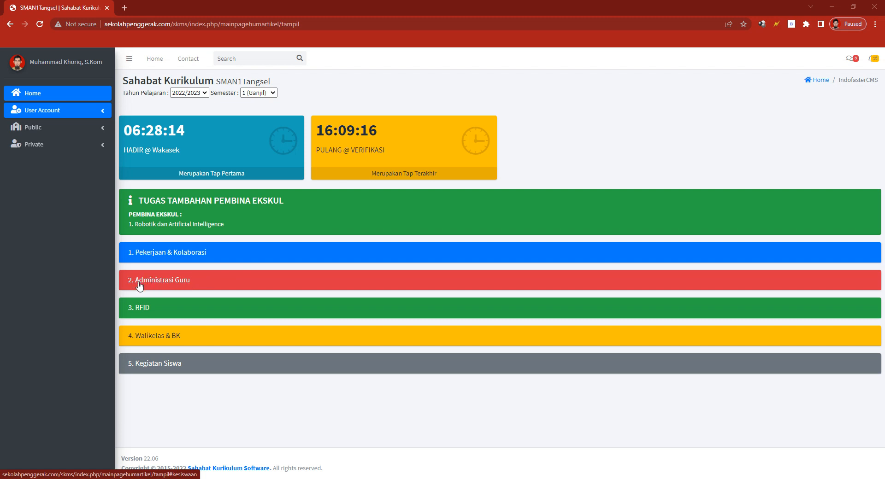
Step: Open Membuat Materi under Administrasi Guru and display the list of existing materials
left_click(172, 283)
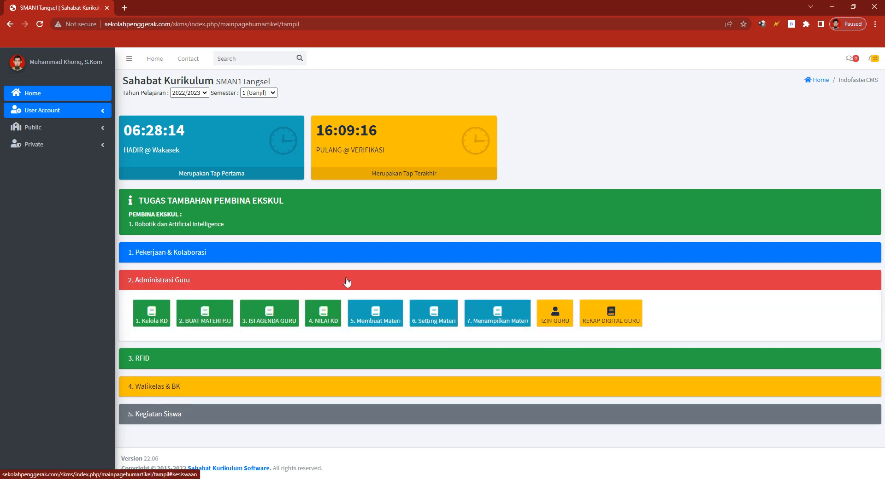
left_click(377, 316)
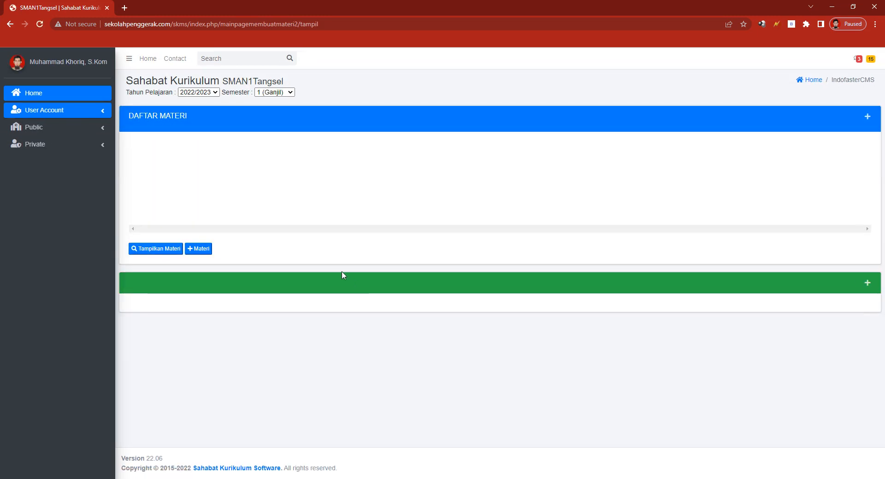
left_click(147, 250)
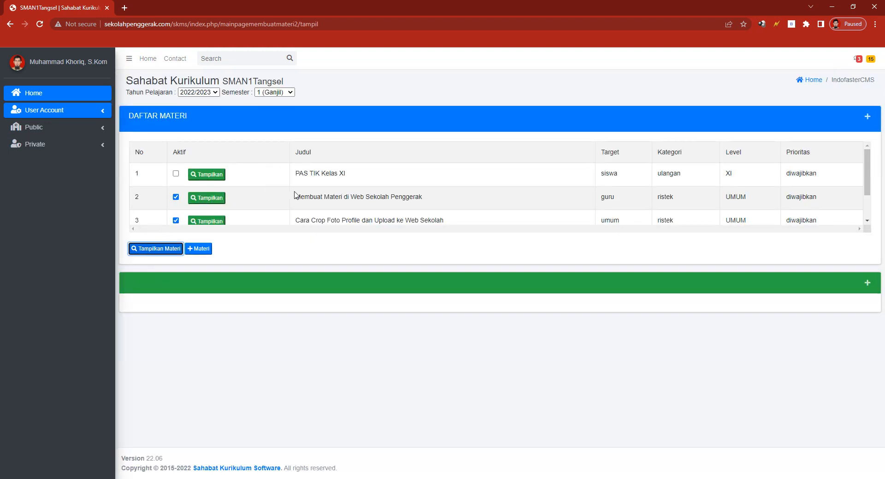
scroll(307, 197, "down", 1)
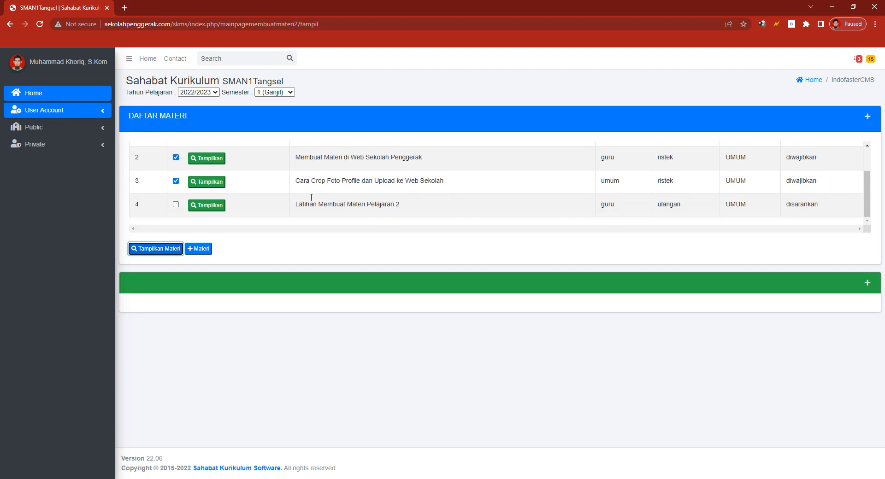
scroll(311, 197, "up", 1)
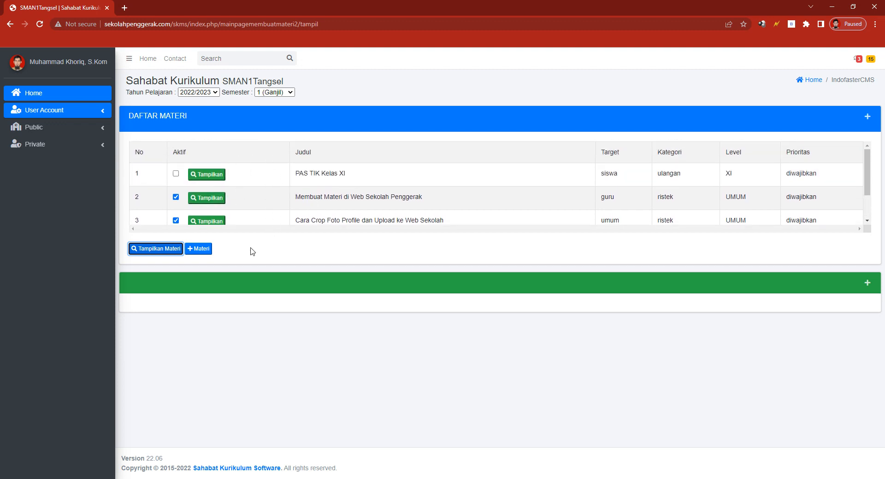
Step: Start a new material and enter "Materi Sederhana Tanpa Quiz" as its Judul Materi
left_click(201, 249)
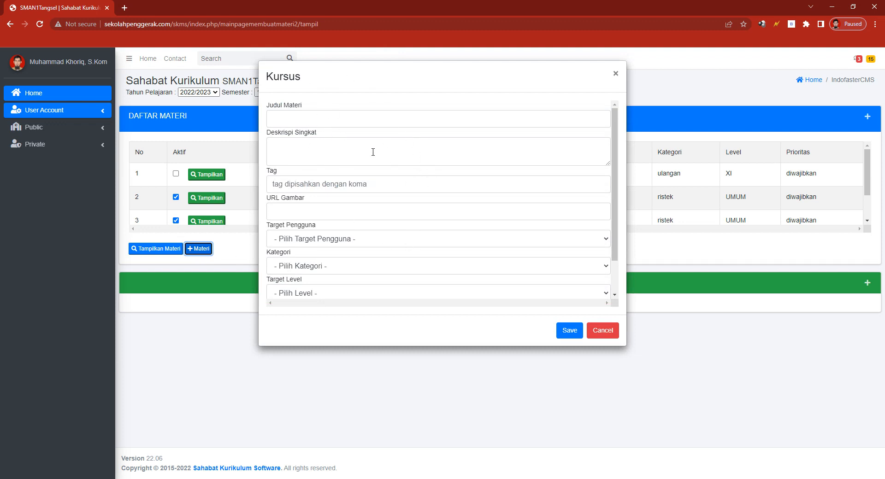
left_click(355, 121)
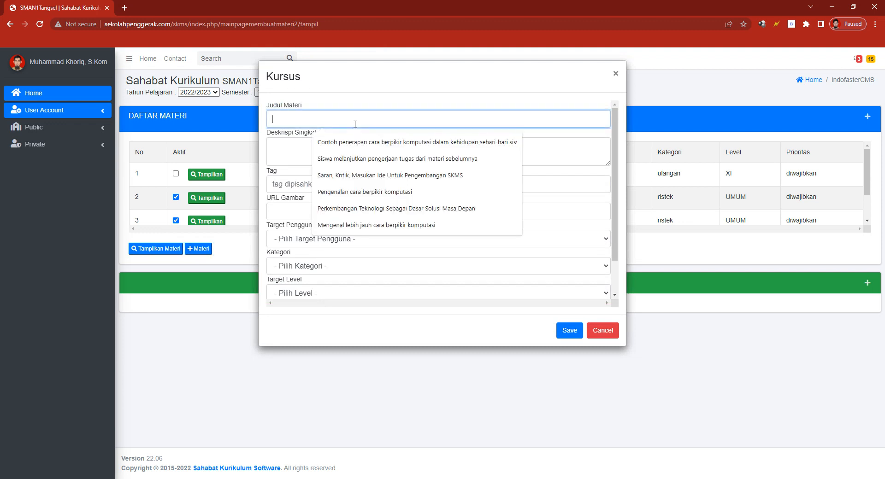
left_click(340, 105)
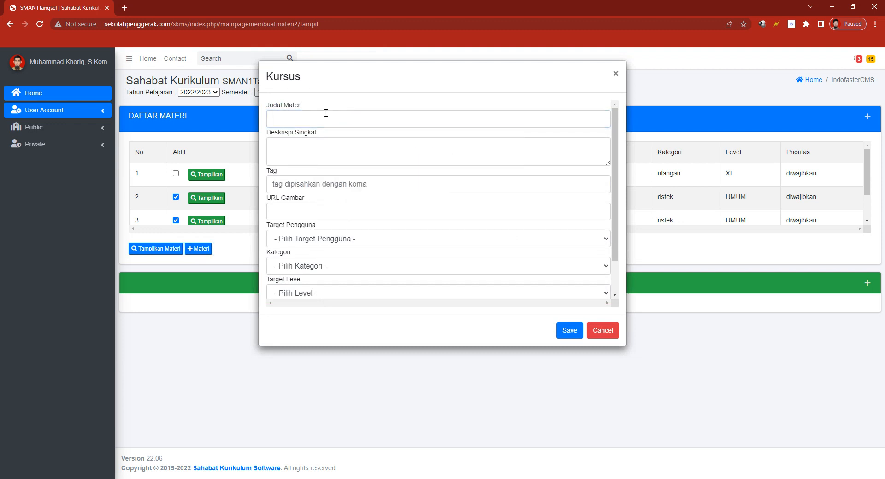
left_click(324, 119)
type("M")
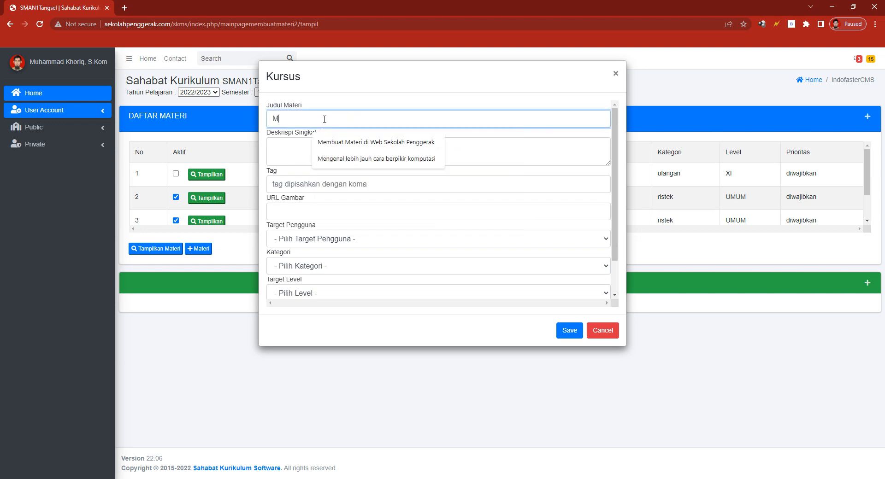
type("ateri ")
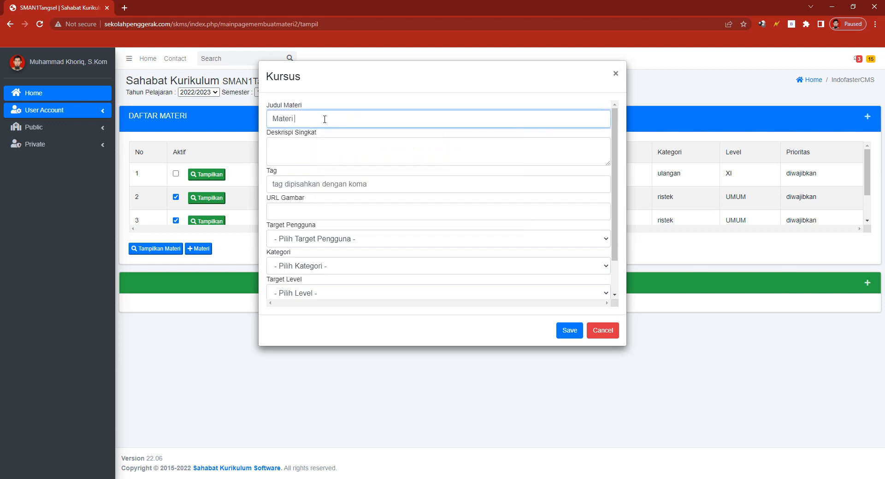
type("Sederhana Tanpa Quiz")
Step: Reuse the title in Deskrispi Singkat and extend it to "Materi Sederhana Tanpa Quiz, merupakan contoh penerapan fitur baru"
left_click_drag(372, 118, 268, 117)
key("ctrl+c")
left_click(297, 152)
key("ctrl+v")
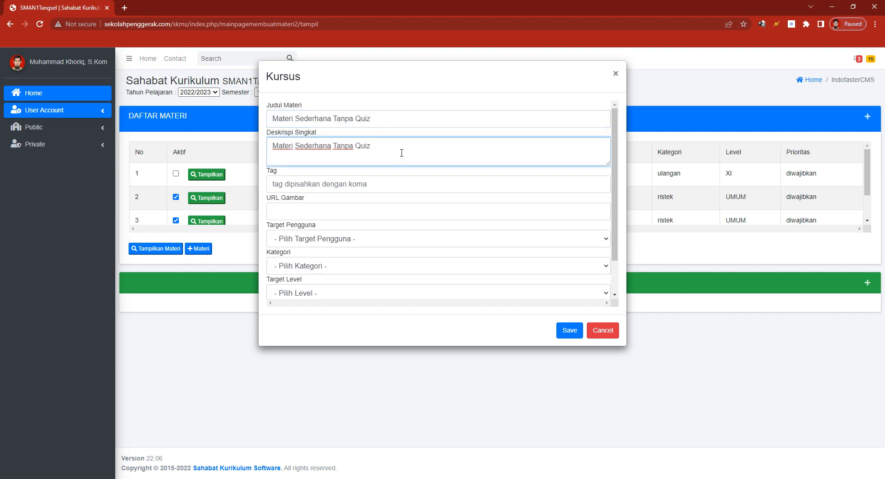
type(", merupakan contoh penerapoa")
key("BackSpace")
key("BackSpace")
type("an fitur baru")
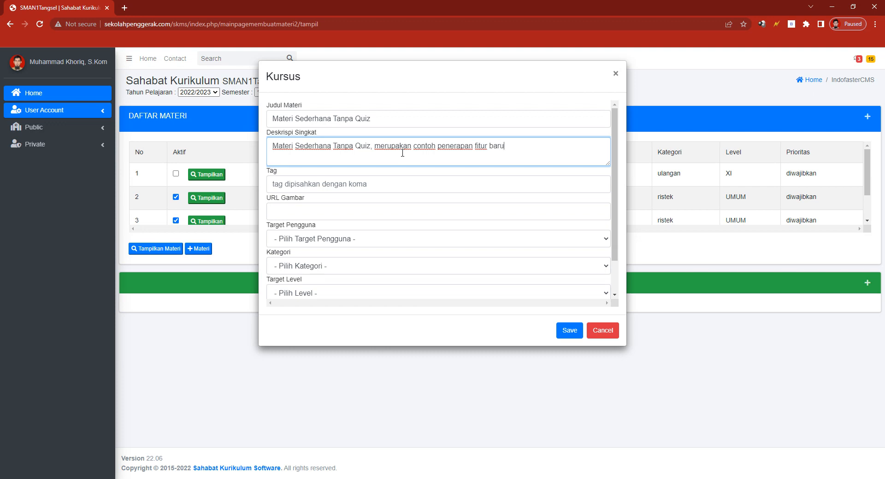
Step: Enter the tags "web sekolah,skms,latihan,tutorial,tik" for the material and leave URL Gambar blank
left_click(377, 185)
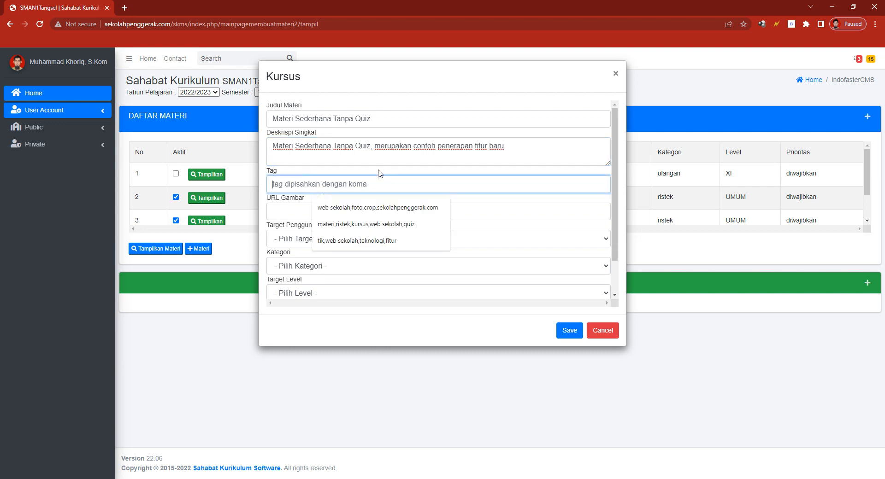
left_click(377, 172)
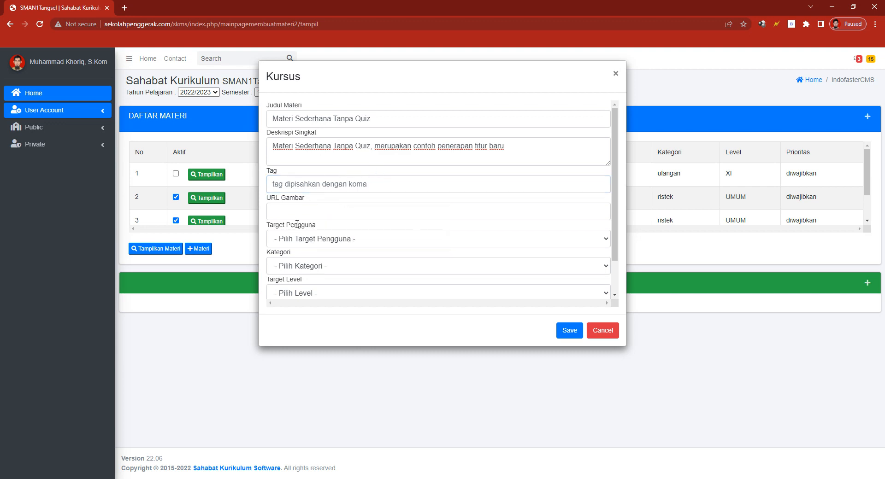
left_click(316, 182)
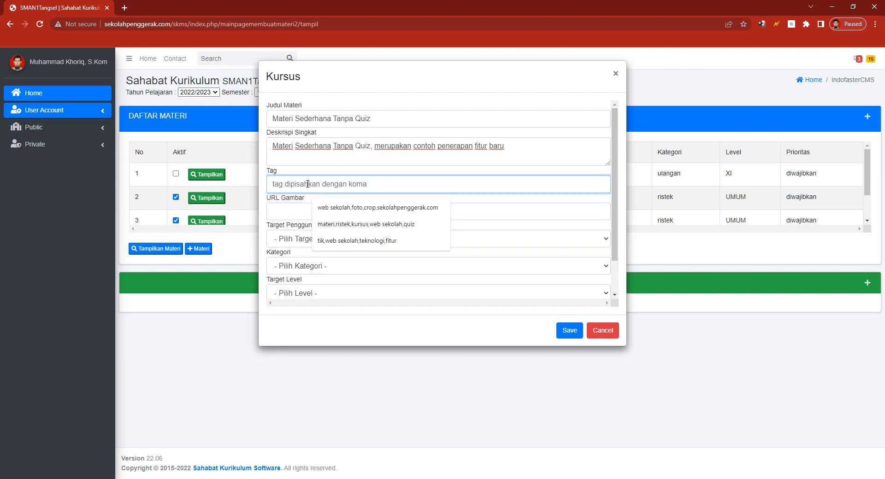
type("web sekol")
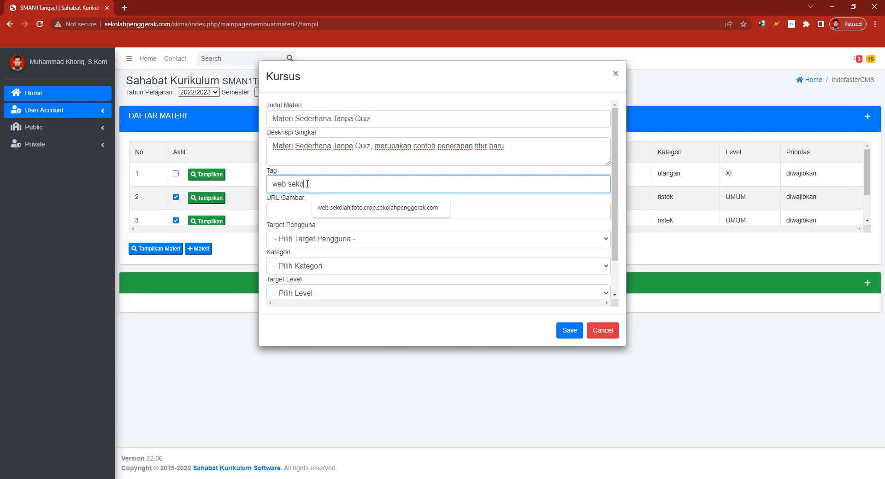
type("ah,skms,")
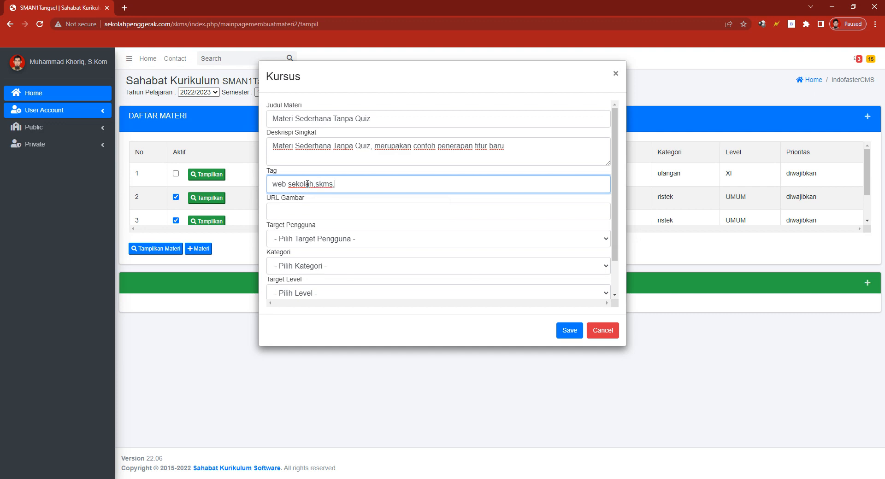
type("latihan,tutorial,tik")
left_click(295, 214)
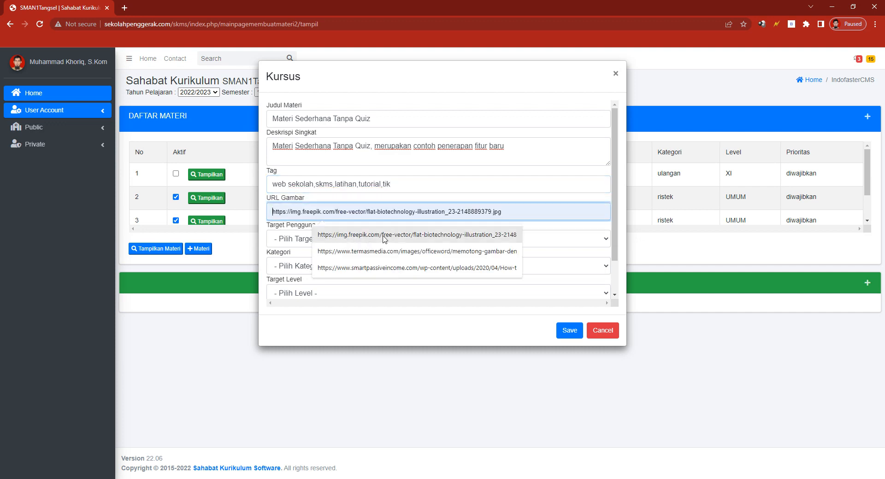
left_click(390, 201)
Step: Set the material's Target Pengguna to Guru and its Kategori to Riset & Teknologi
scroll(371, 240, "down", 2)
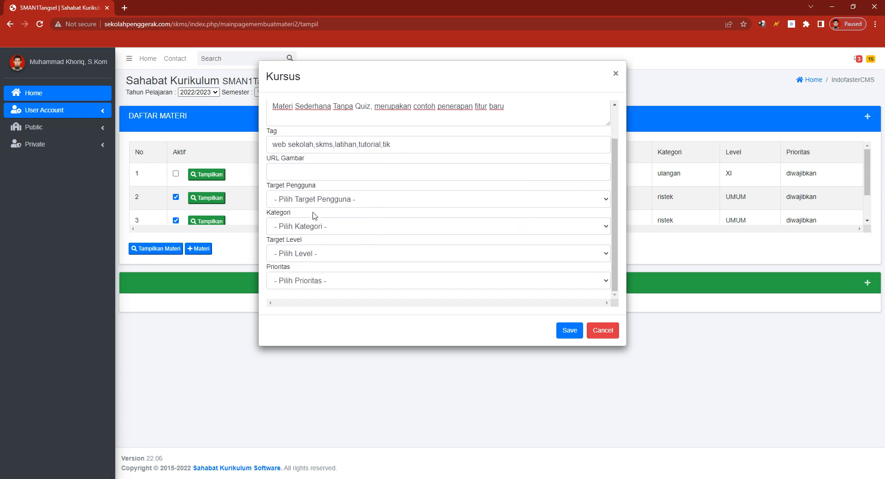
left_click(335, 201)
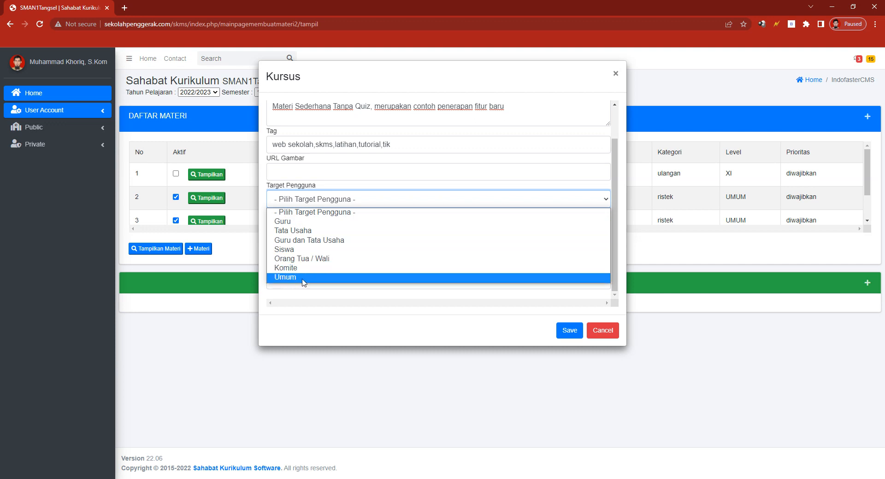
left_click(307, 224)
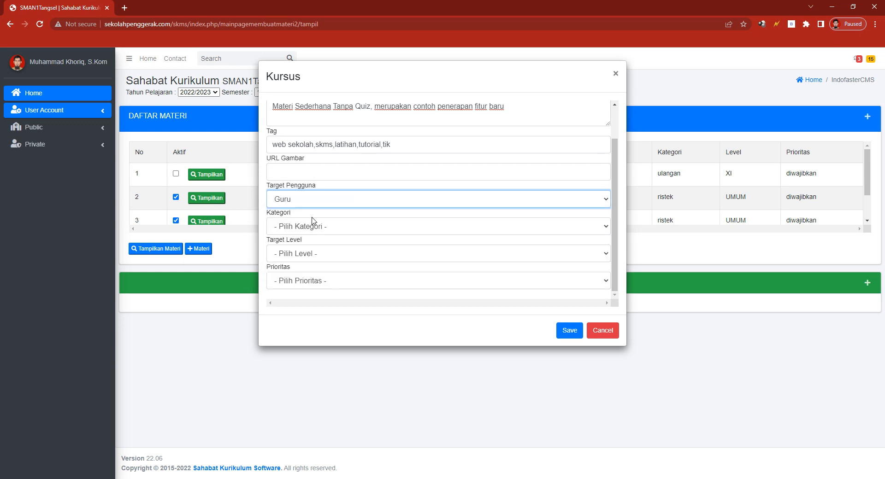
left_click(316, 227)
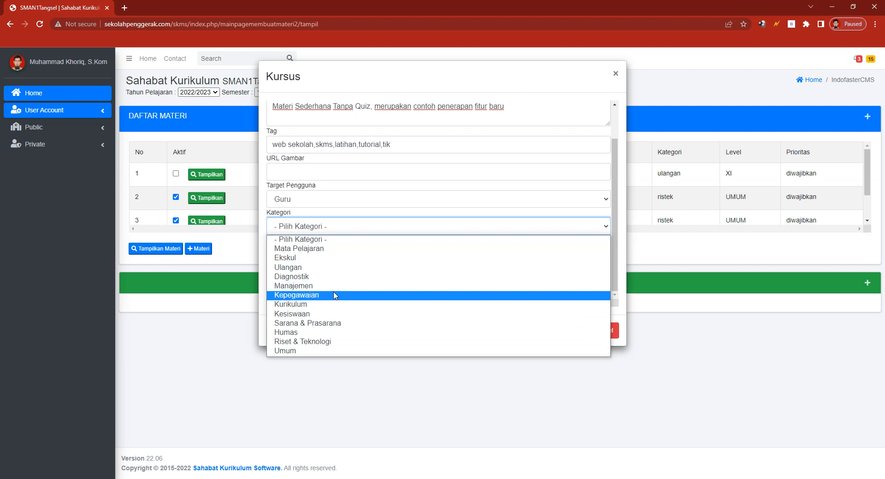
left_click(325, 342)
Step: Set Target Level to Umum and Prioritas to Diwajibkan, and save the new material
left_click(322, 258)
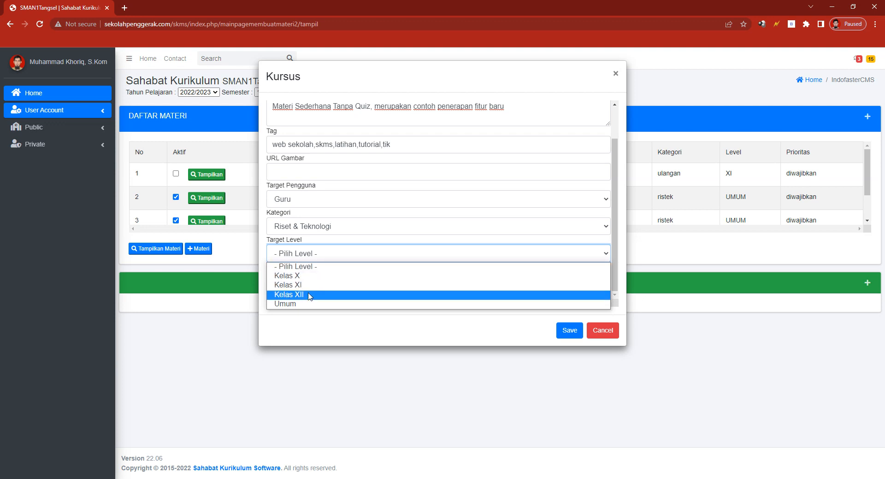
left_click(288, 304)
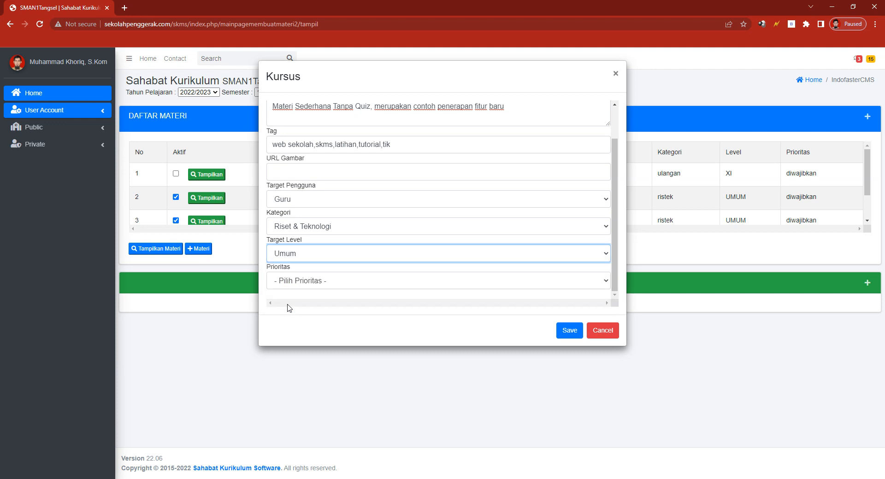
left_click(307, 280)
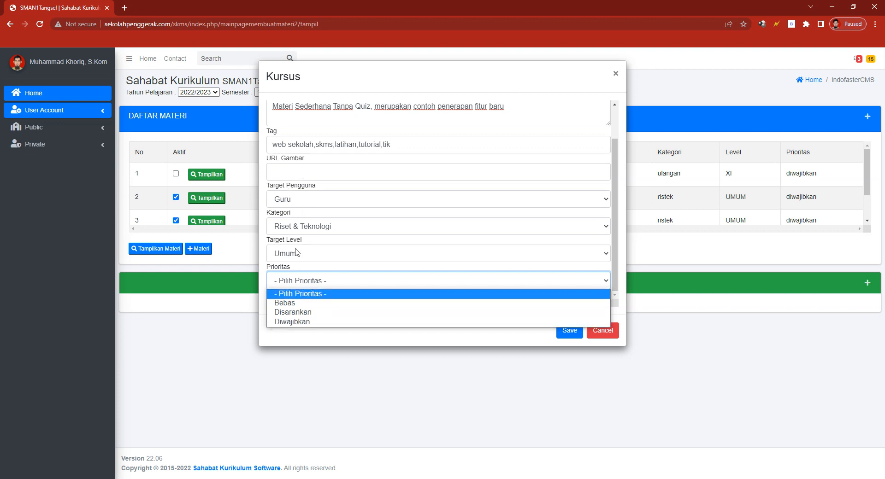
left_click(305, 323)
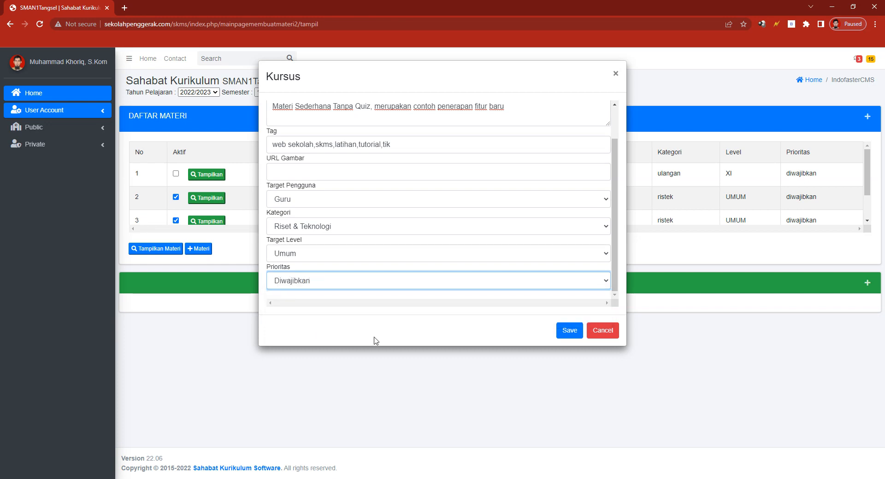
left_click(569, 331)
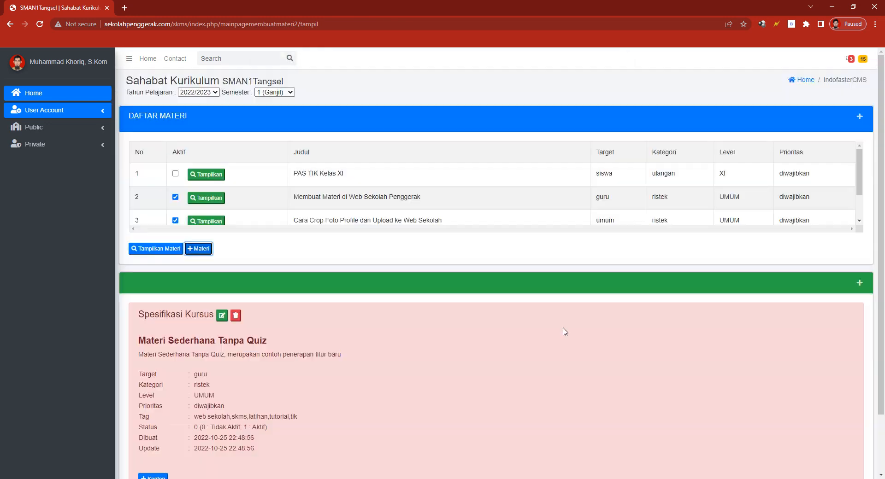
Step: Review the new material's row in Daftar Materi and its details under Spesifikasi Kursus
left_click(393, 298)
scroll(392, 309, "down", 3)
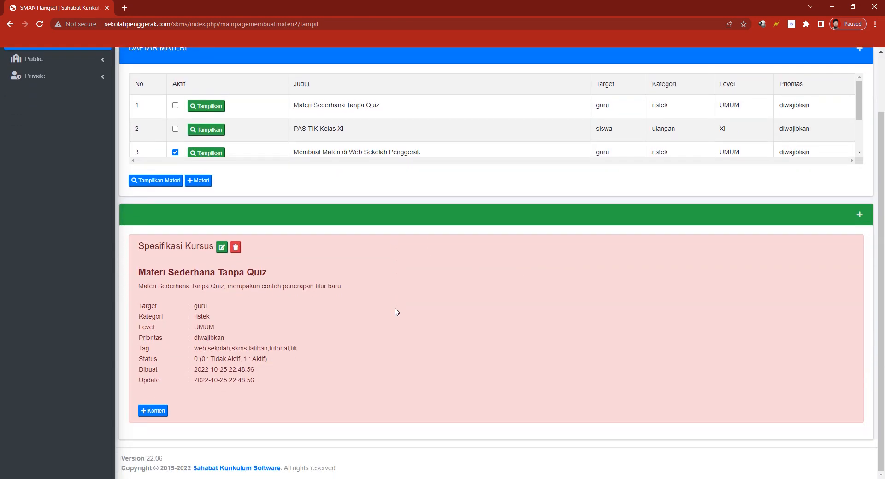
scroll(394, 309, "up", 3)
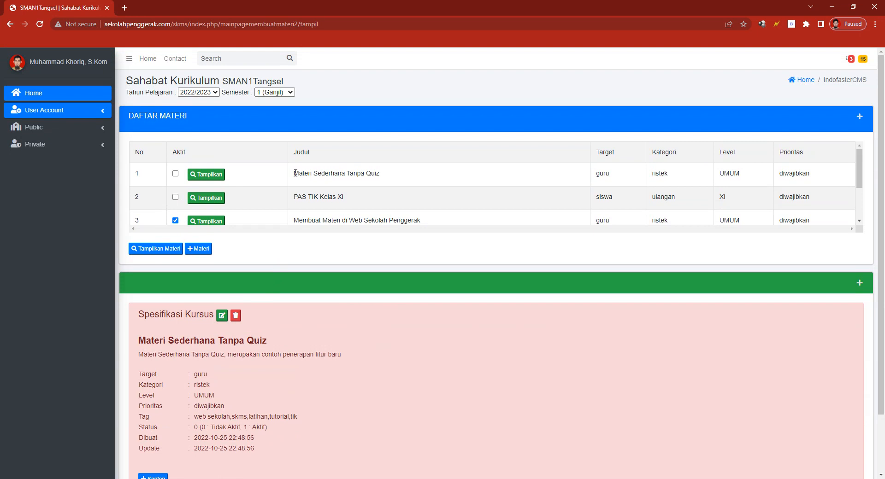
left_click_drag(295, 173, 382, 179)
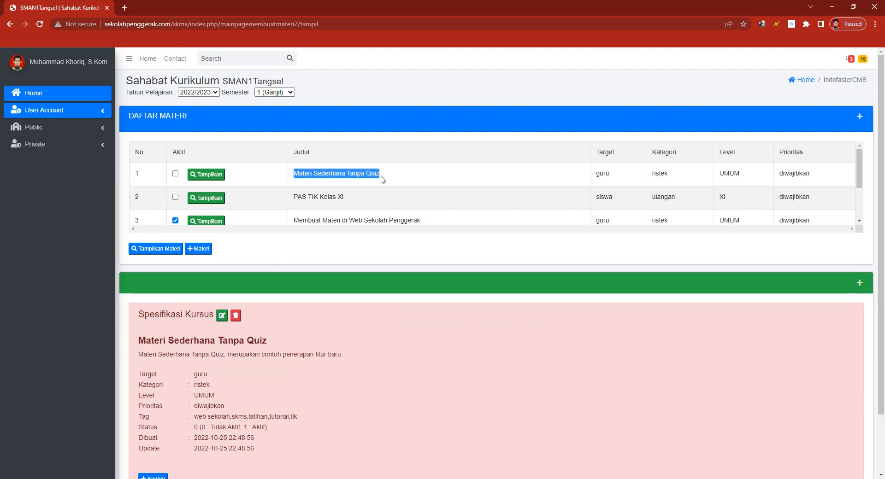
left_click(633, 179)
left_click_drag(596, 176, 814, 177)
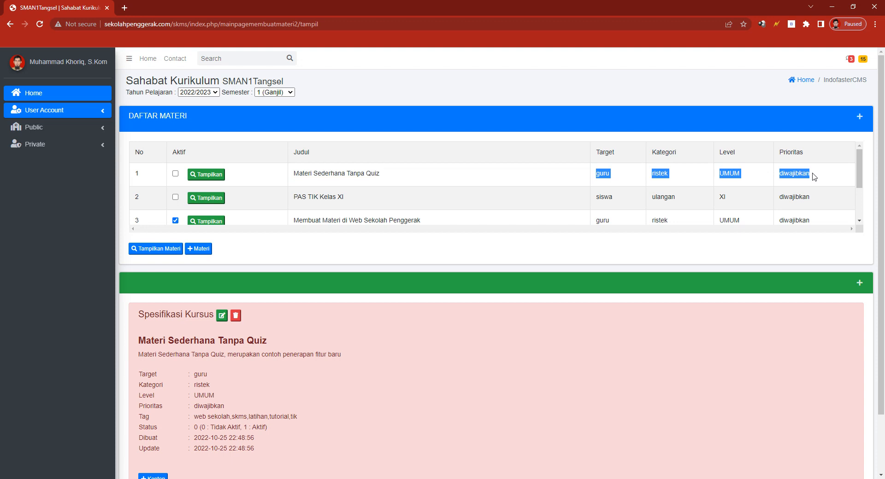
left_click(556, 180)
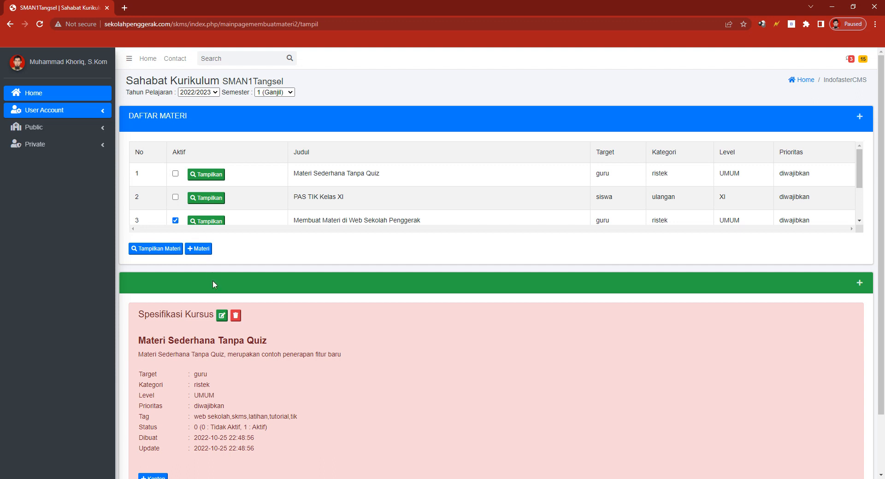
scroll(214, 280, "down", 1)
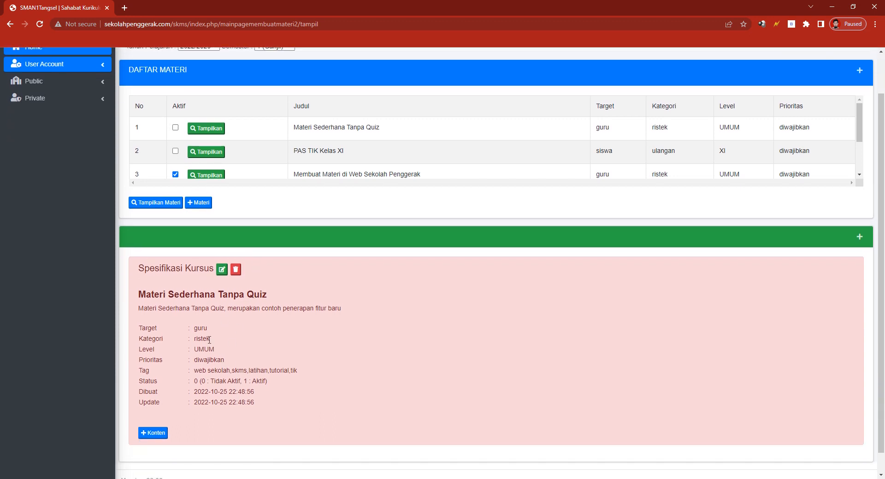
scroll(225, 336, "up", 1)
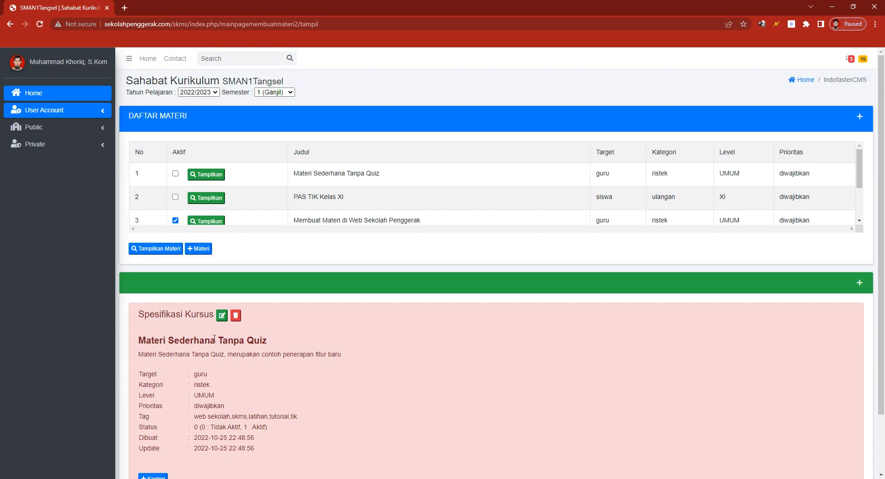
scroll(214, 338, "down", 2)
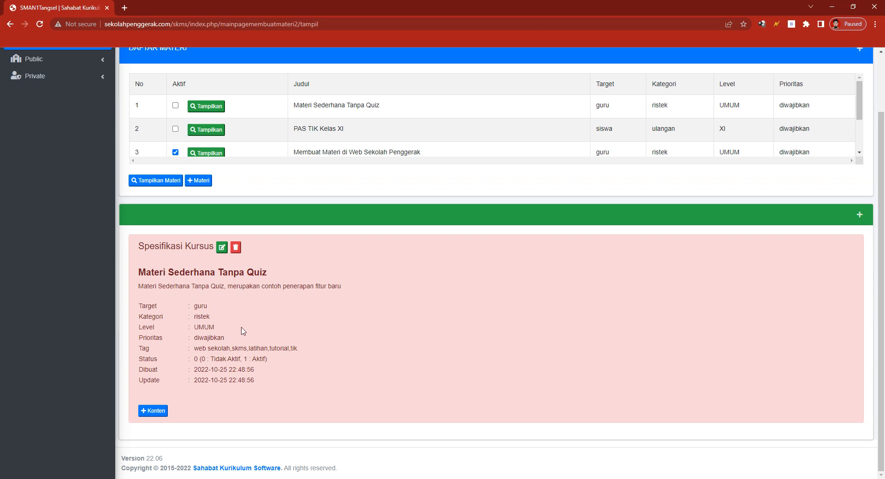
Step: Review the new material's target in Daftar Materi and its description, target, category and level under Spesifikasi Kursus
scroll(242, 322, "up", 1)
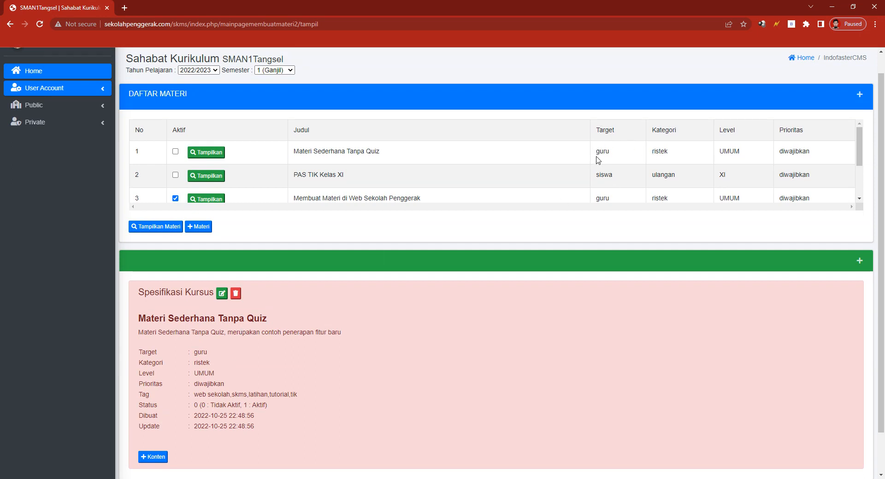
left_click_drag(596, 151, 611, 154)
left_click(611, 154)
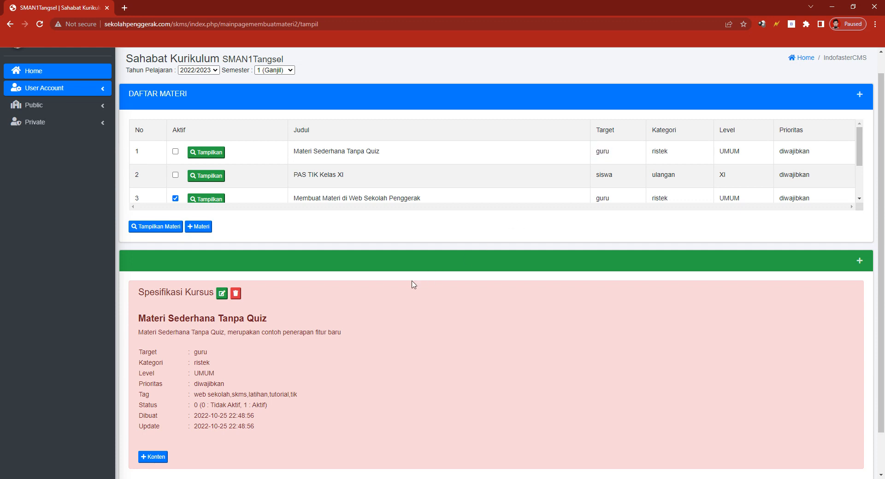
scroll(401, 290, "down", 1)
scroll(401, 290, "down", 1)
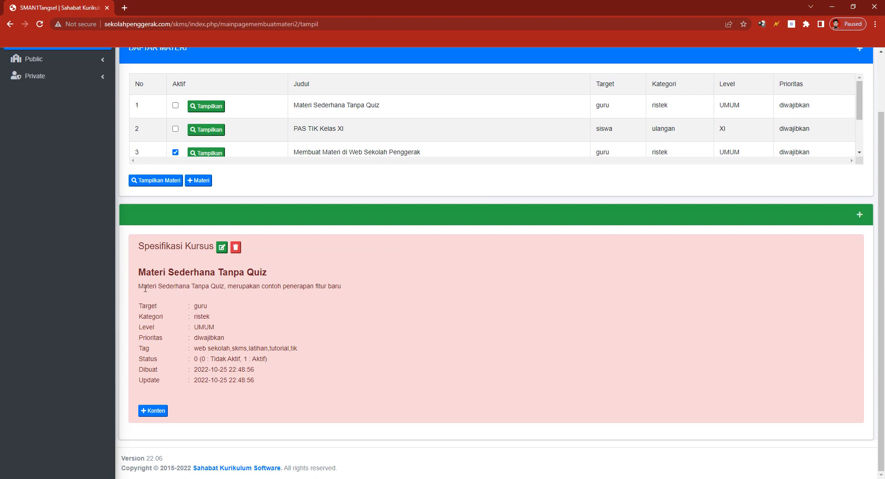
left_click_drag(139, 286, 342, 291)
left_click(197, 273)
left_click_drag(179, 312, 195, 312)
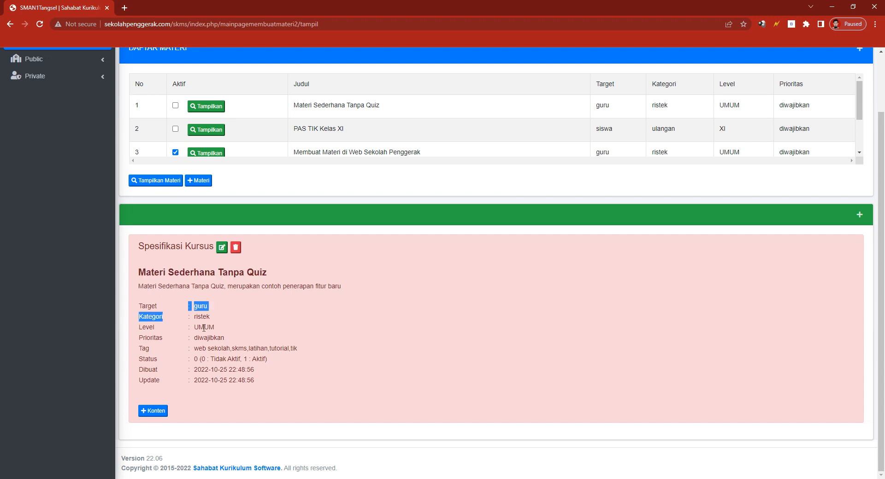
left_click(234, 347)
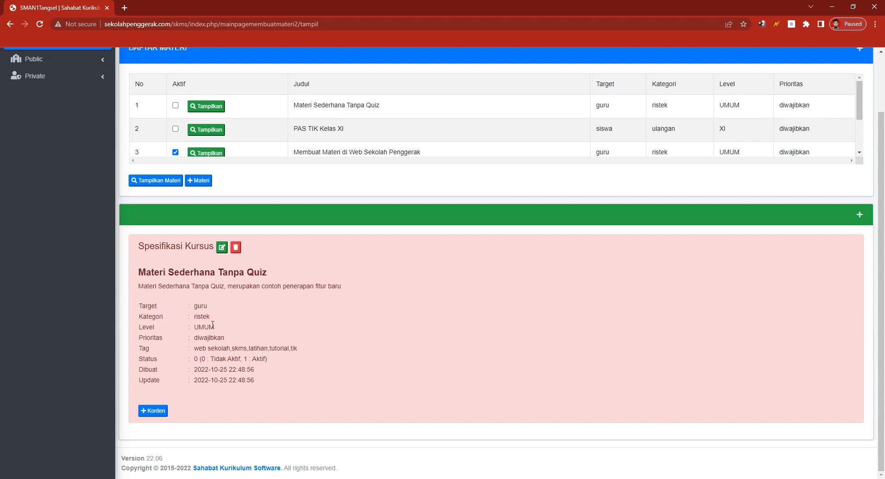
Step: Open the course specification for editing, look through its fields, and close it without saving
left_click(221, 248)
scroll(324, 199, "up", 2)
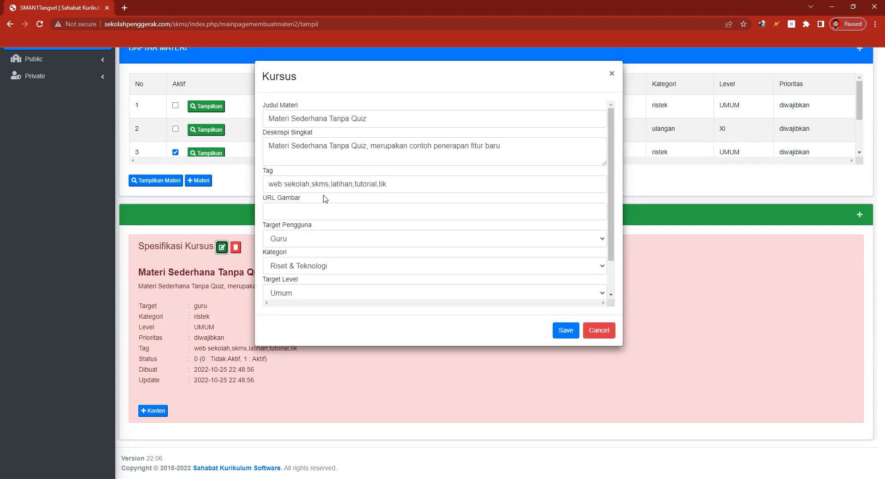
scroll(313, 172, "down", 2)
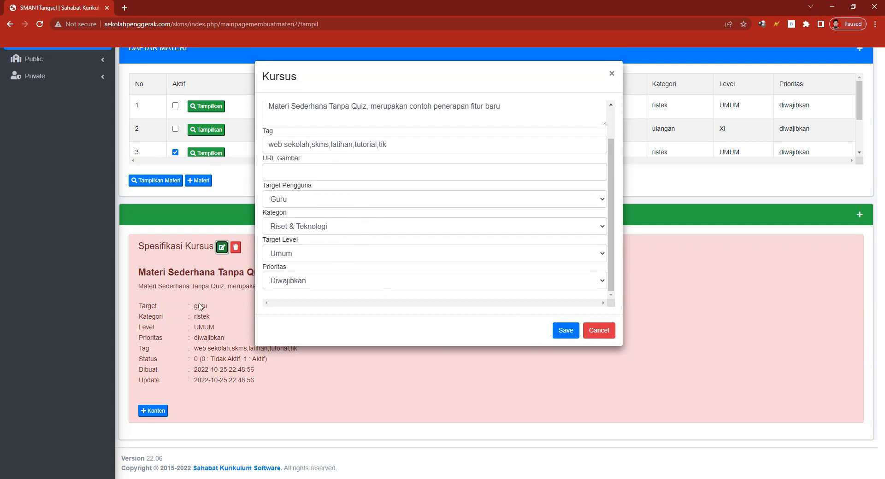
left_click(599, 332)
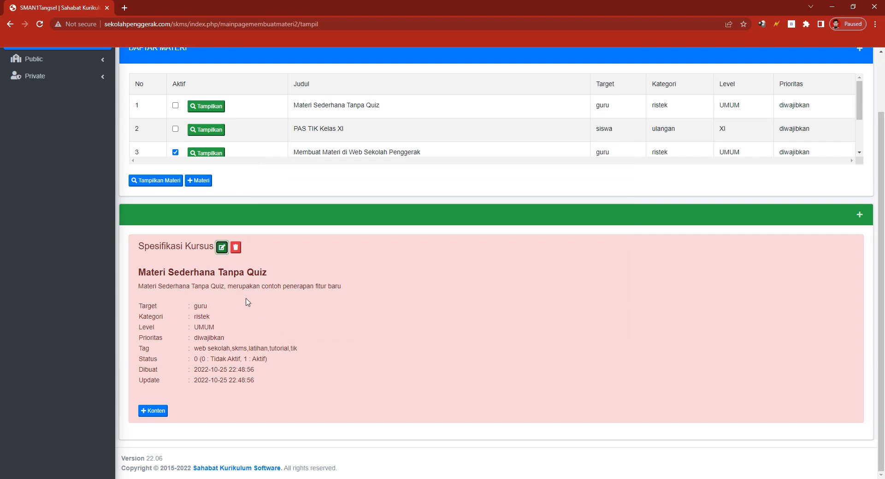
Step: Start a new content item for the material and enter "Konten pertama" as its Judul Konten
left_click(156, 412)
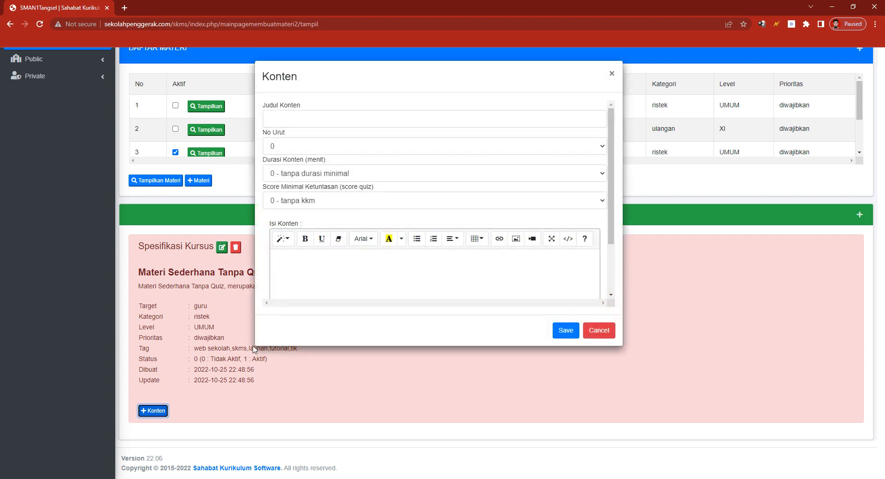
left_click(303, 121)
type("K")
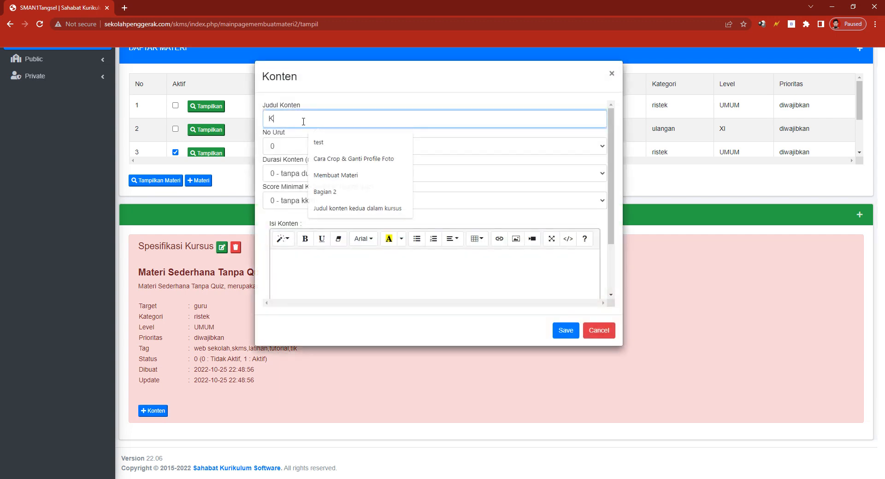
type("onten")
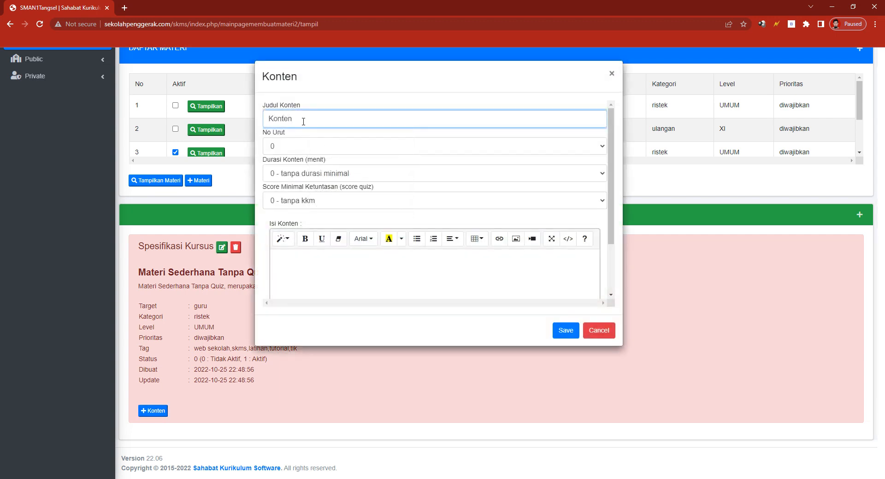
type(" pertama")
Step: Set the No Urut of the new content item to 1
left_click(314, 146)
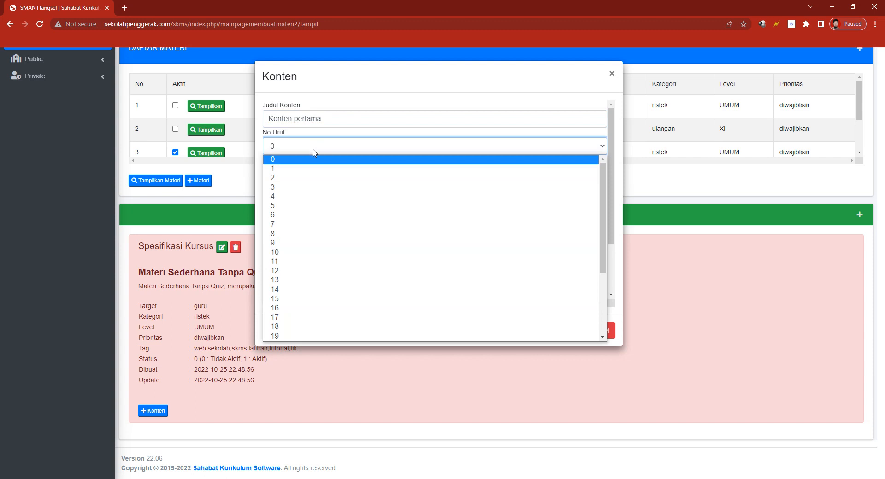
left_click(311, 168)
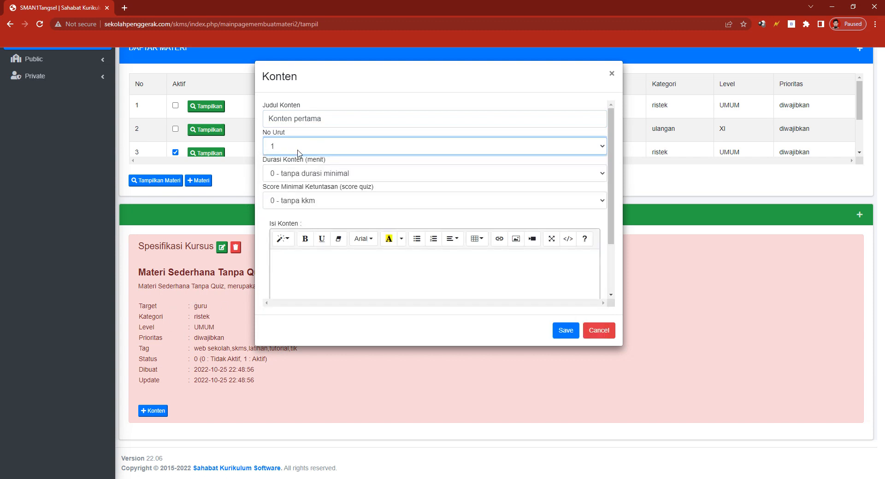
left_click(297, 152)
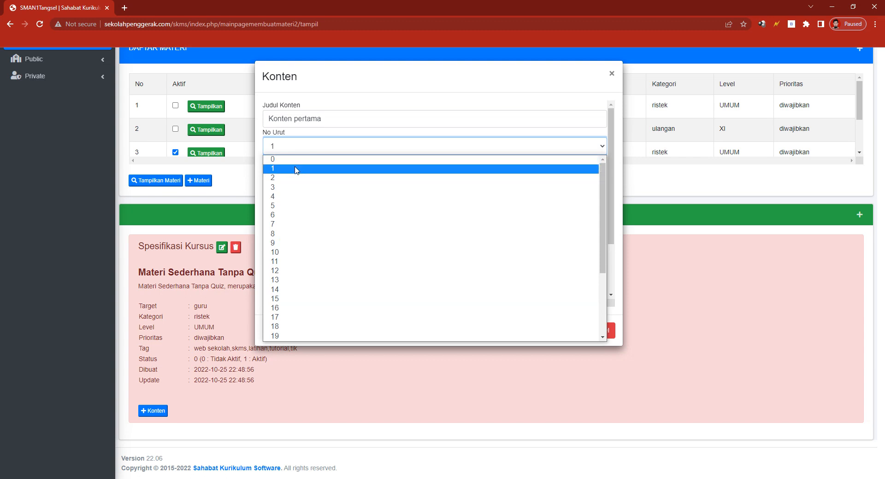
left_click(296, 169)
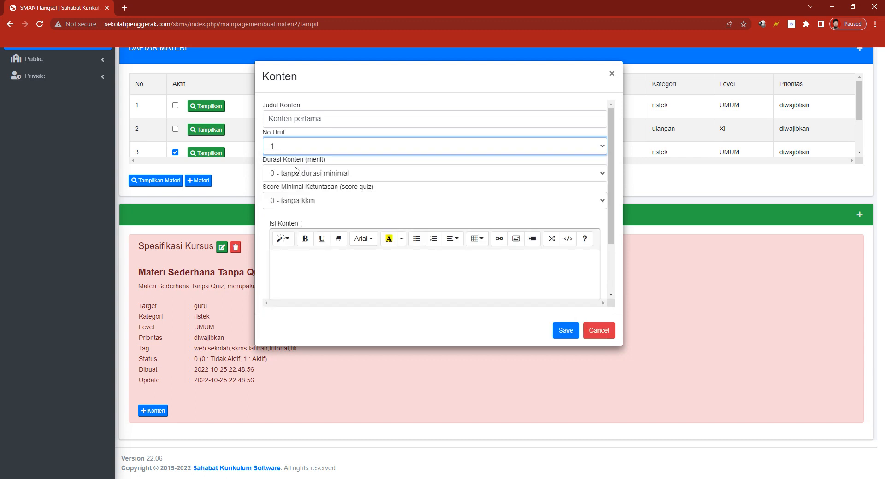
left_click(358, 164)
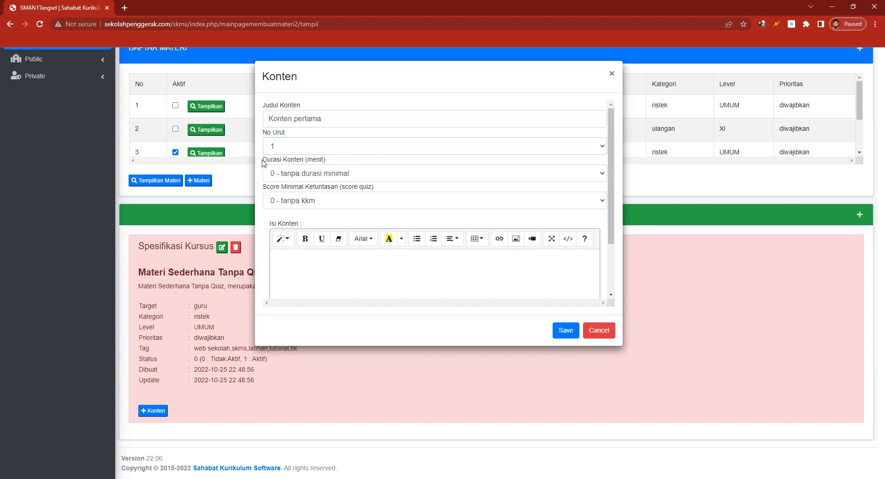
Step: Set the content item's Durasi Konten to 1 minute
left_click_drag(262, 162, 330, 161)
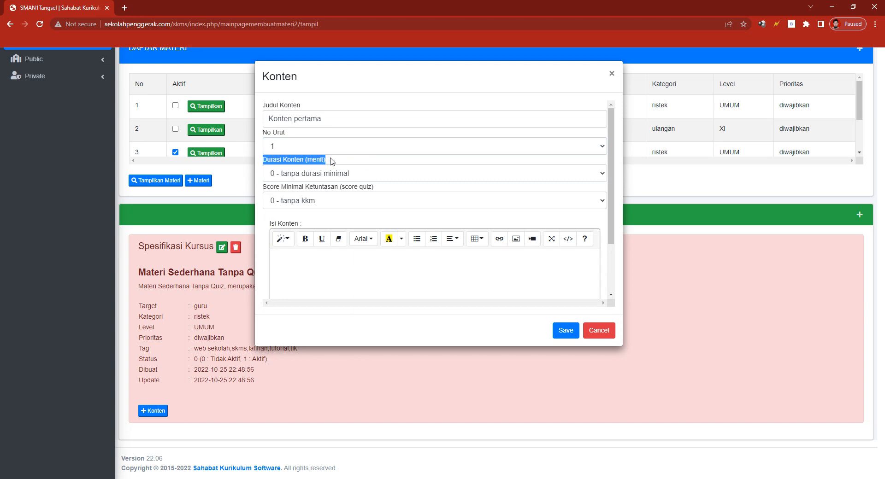
left_click(332, 162)
left_click(338, 173)
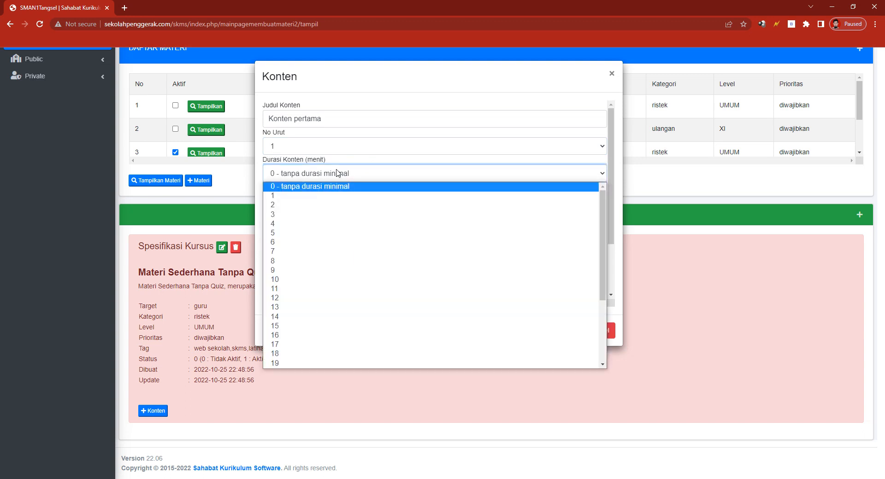
left_click(337, 173)
left_click(338, 171)
left_click(327, 175)
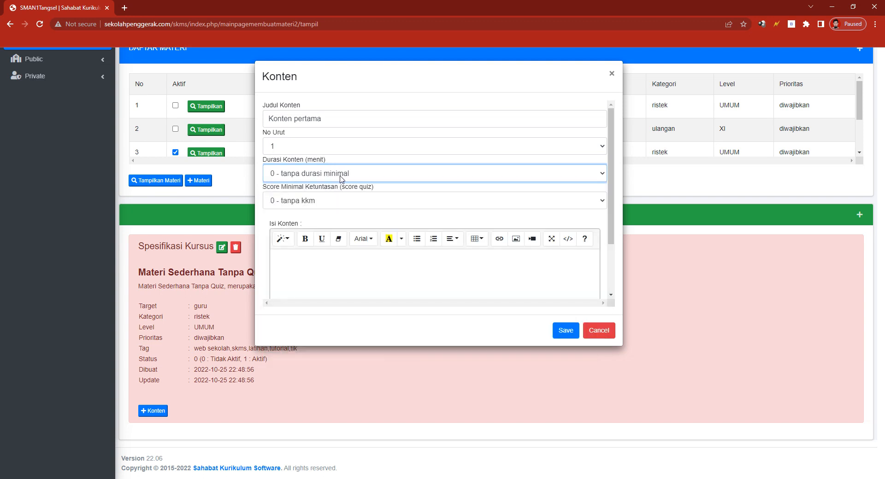
left_click(330, 176)
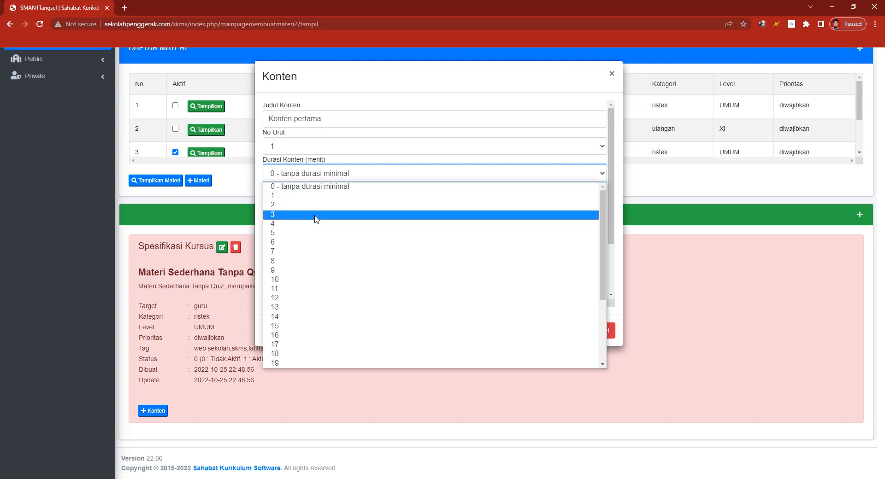
left_click(317, 197)
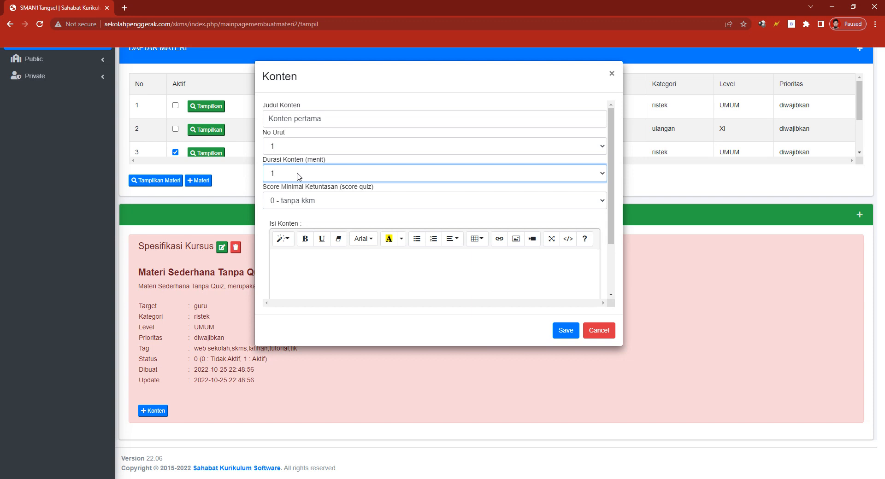
Step: Try a Durasi Konten of 3 minutes and return it to 1 minute
left_click(298, 175)
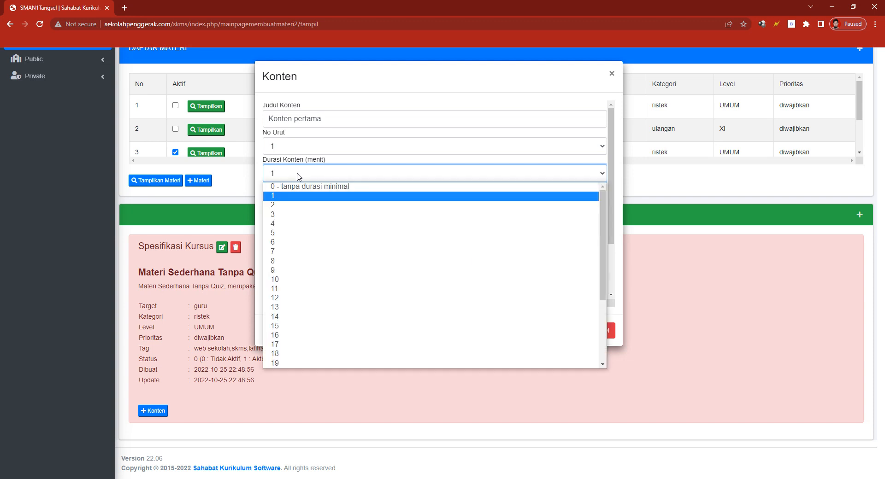
left_click(300, 214)
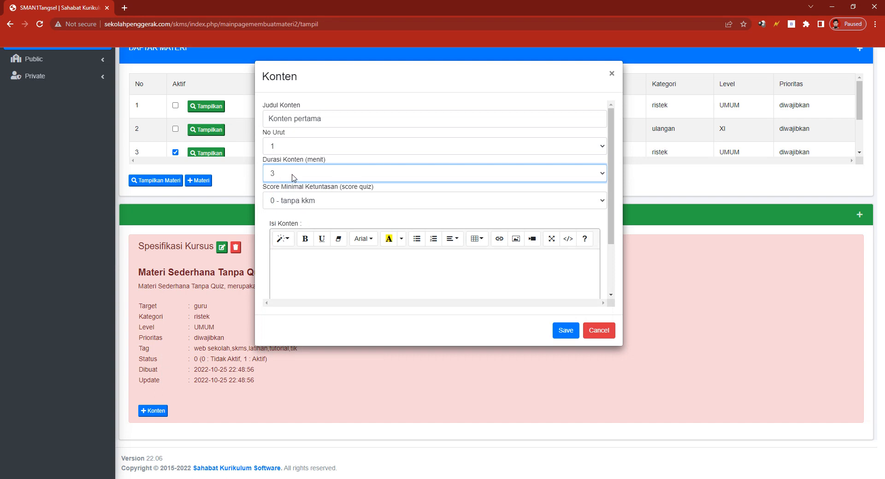
left_click(339, 178)
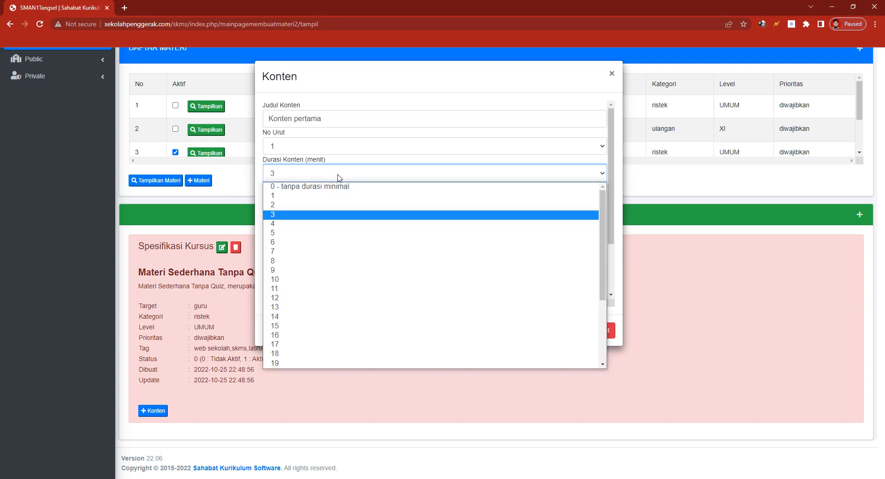
left_click(328, 198)
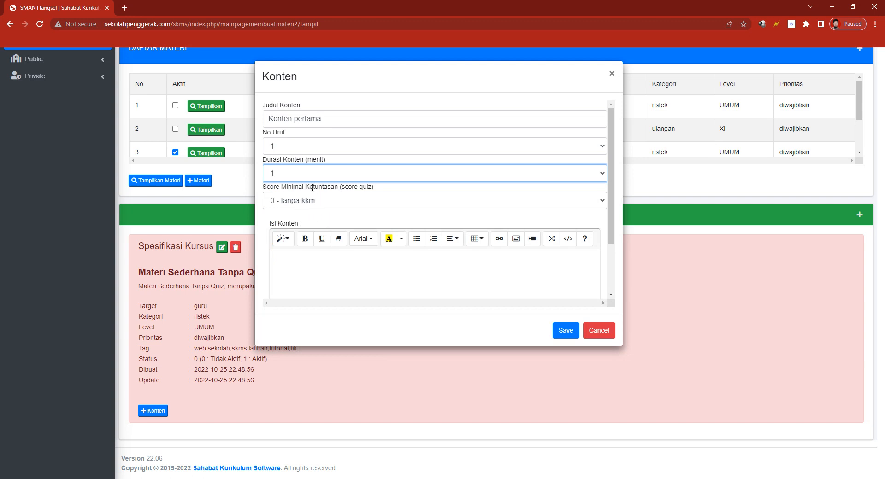
Step: Look through the available Score Minimal Ketuntasan values and leave the content item on "0 - tanpa kkm"
left_click(312, 188)
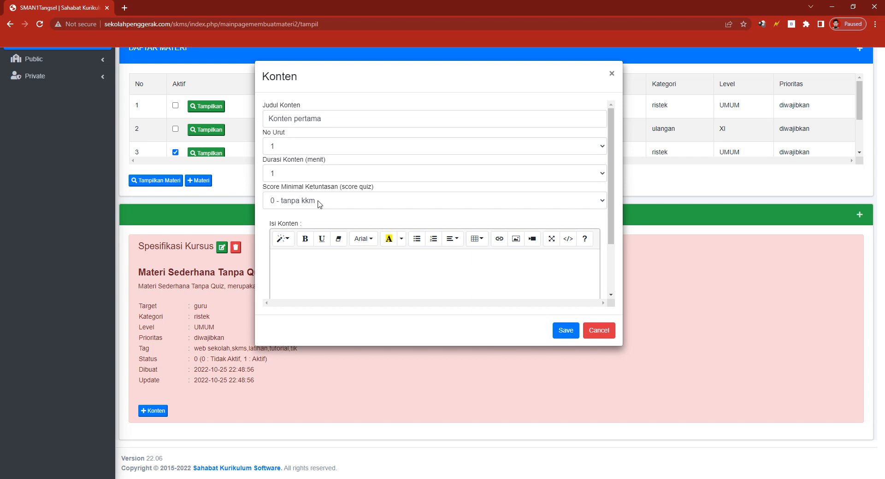
left_click(318, 203)
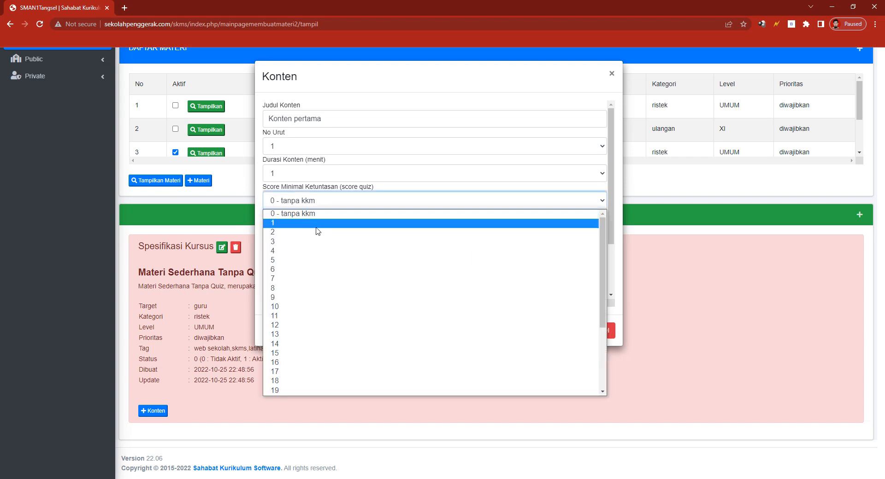
scroll(326, 285, "down", 2)
scroll(330, 334, "up", 2)
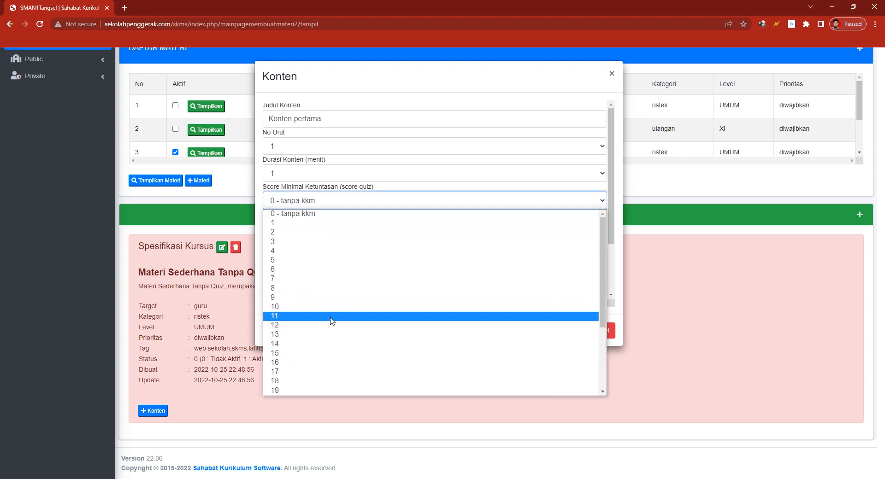
scroll(328, 264, "down", 2)
scroll(318, 295, "up", 2)
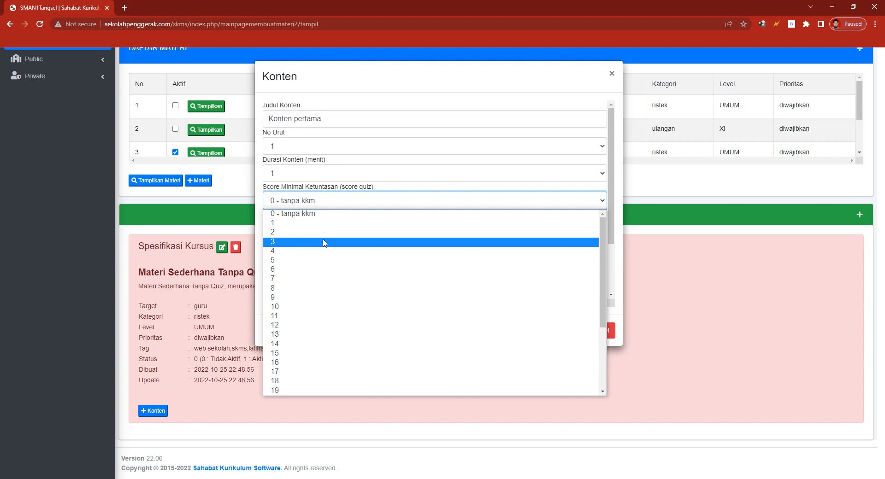
scroll(324, 243, "down", 2)
scroll(332, 286, "up", 2)
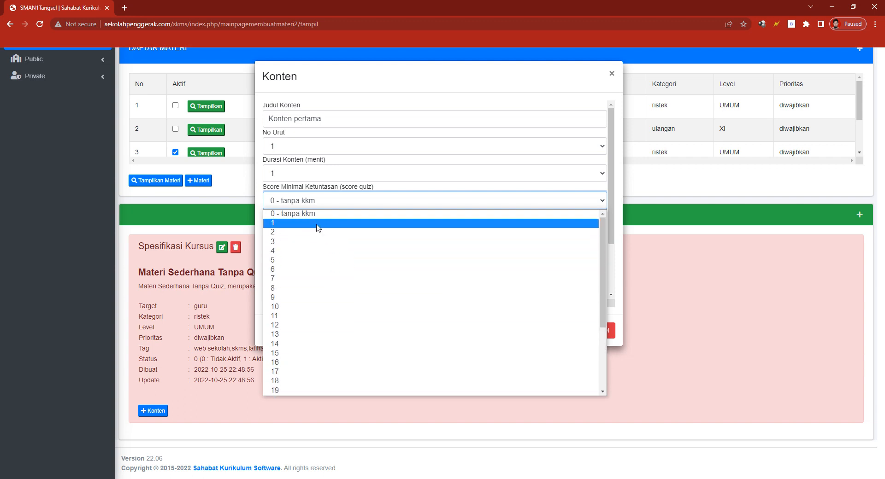
left_click(336, 187)
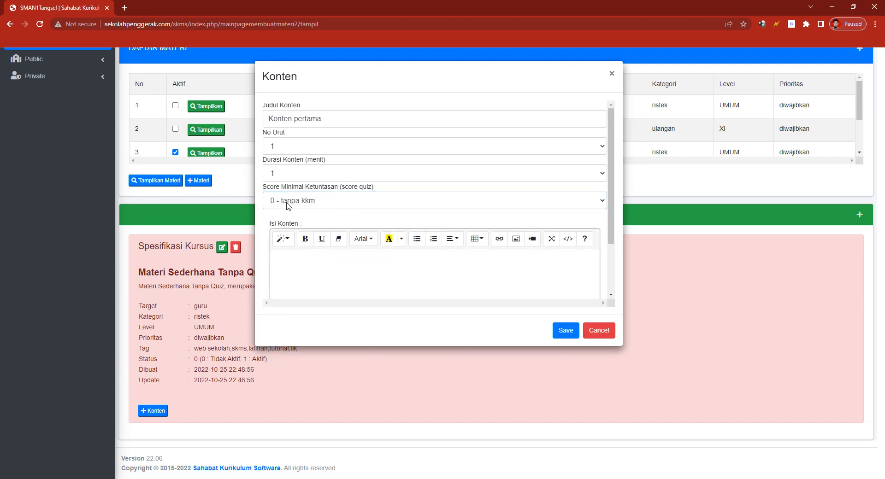
Step: Enter "Materi pelajaran" as the text of Isi Konten
scroll(394, 205, "down", 1)
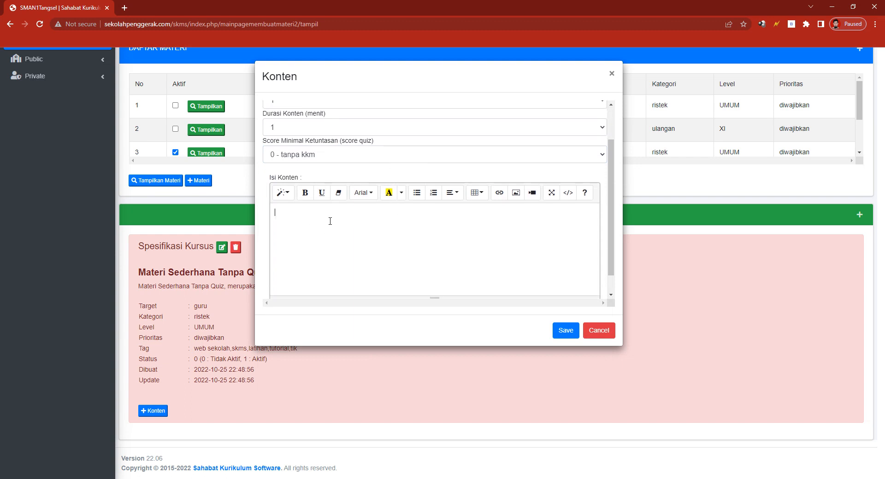
scroll(330, 222, "down", 1)
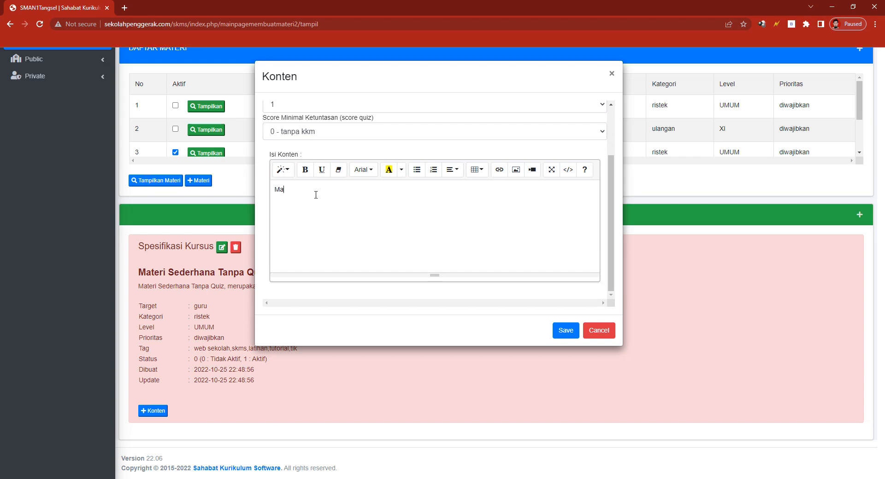
type("pelajaran")
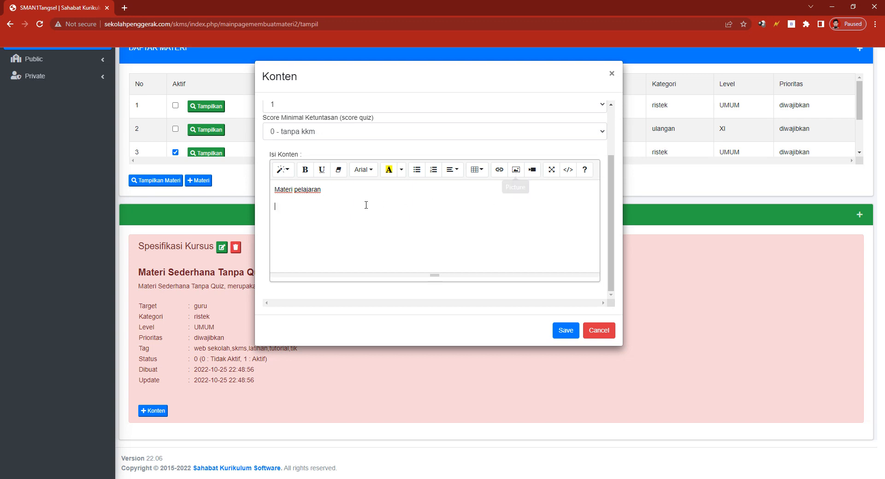
Step: Start inserting a video into Isi Konten and open the YouTube video "rating old eas alarms part 1" in a new browser tab
right_click(302, 213)
left_click(506, 211)
left_click(533, 170)
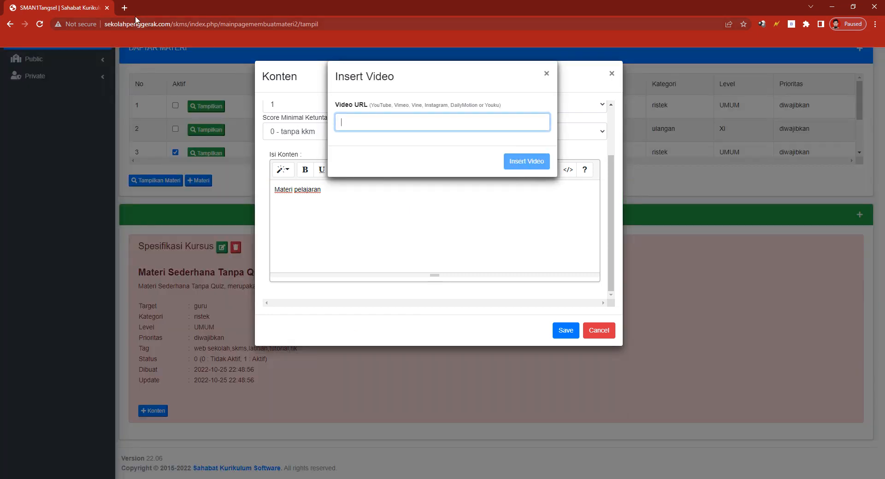
left_click(124, 7)
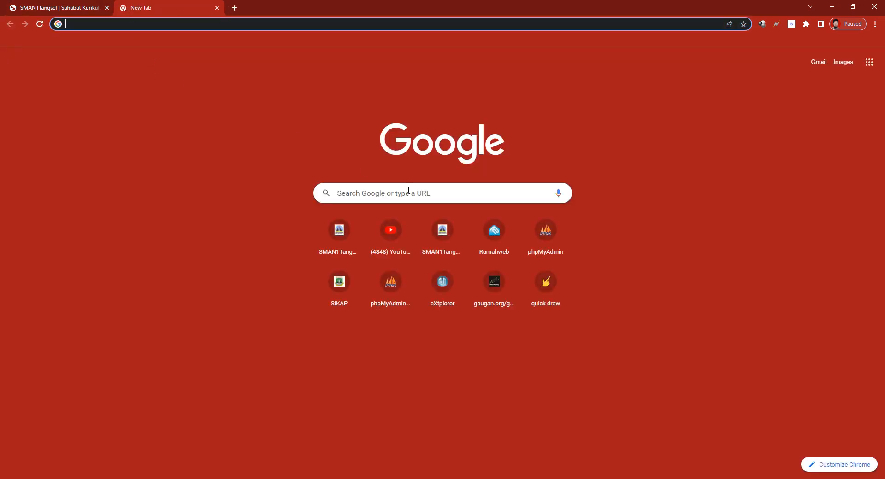
left_click(390, 229)
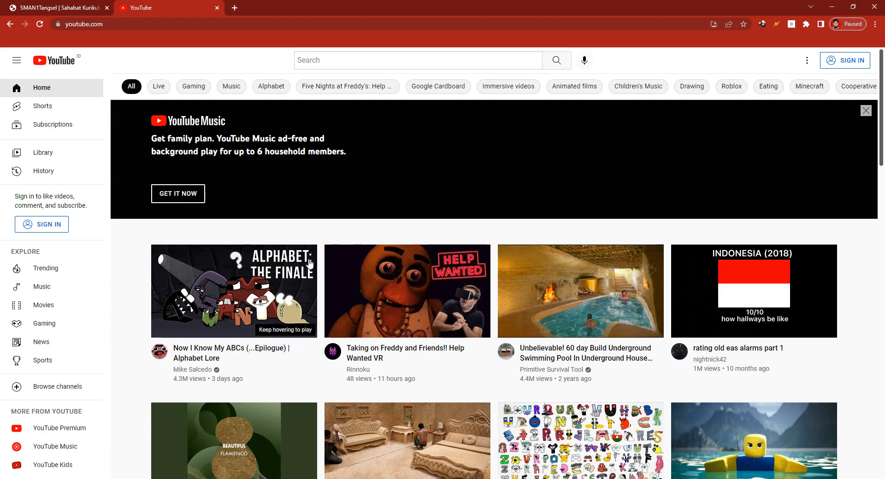
left_click(721, 295)
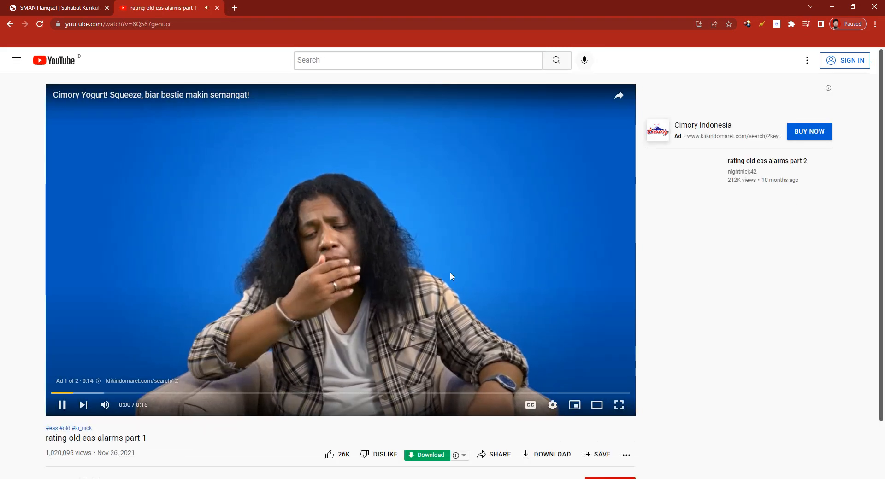
scroll(568, 375, "down", 2)
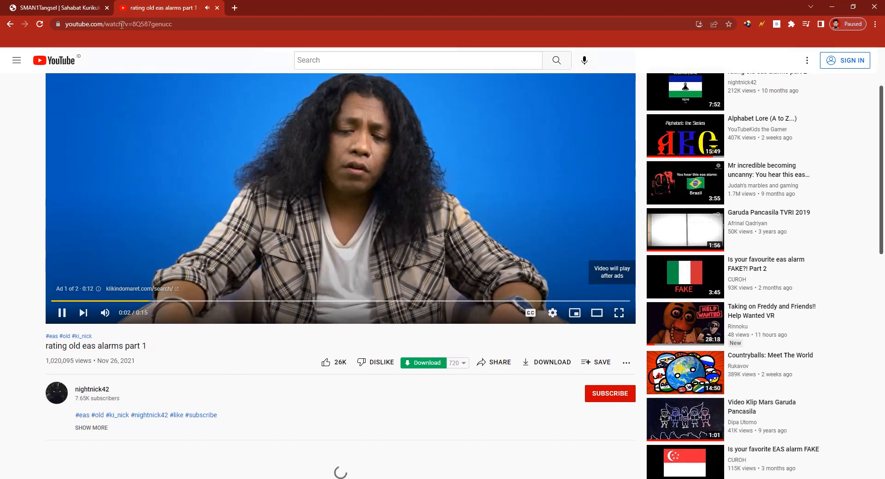
Step: Copy the full web address of the YouTube video and close its tab to return to the content form
left_click(122, 25)
right_click(122, 24)
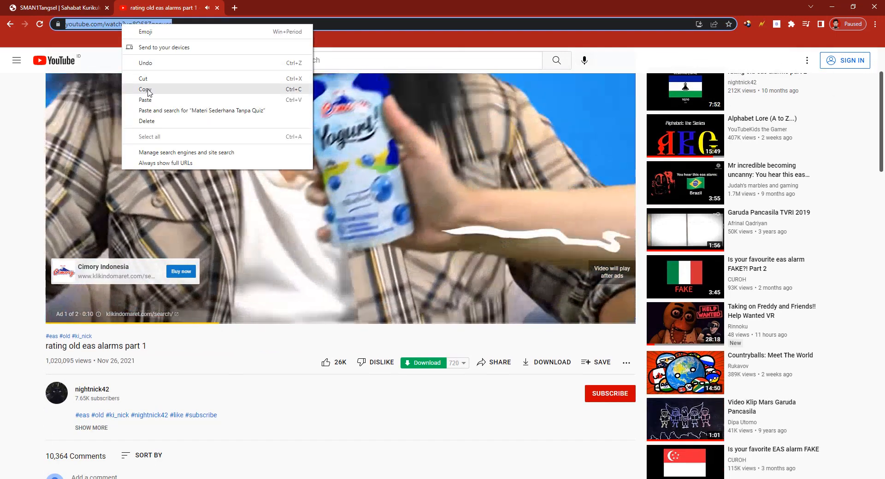
left_click(149, 92)
left_click(149, 162)
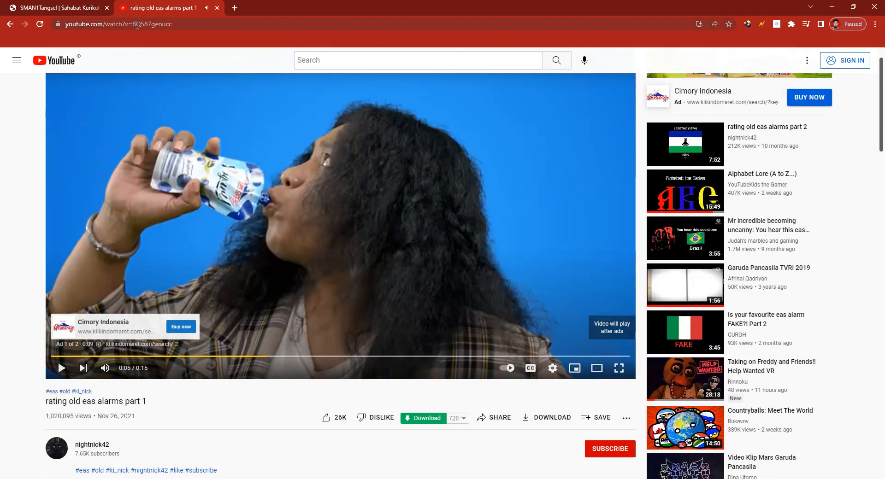
right_click(137, 26)
left_click(158, 90)
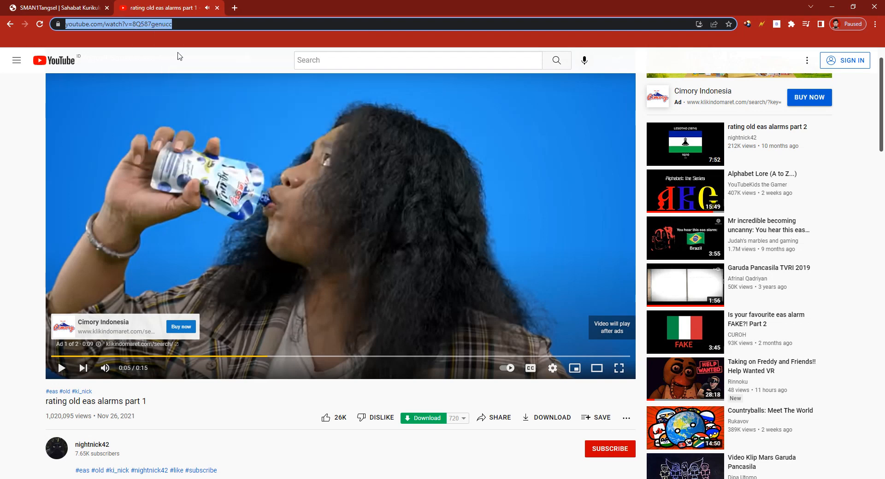
left_click(217, 8)
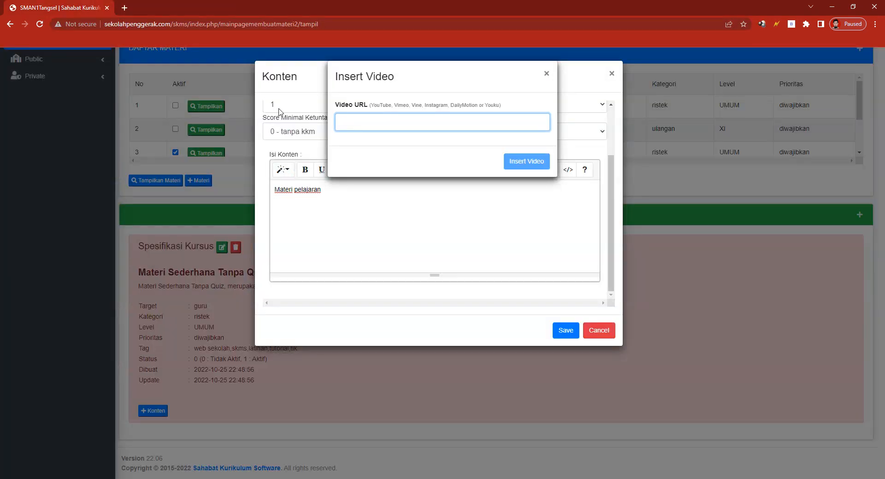
Step: Insert the video from the copied YouTube URL into Isi Konten and save the content item
right_click(358, 121)
left_click(382, 189)
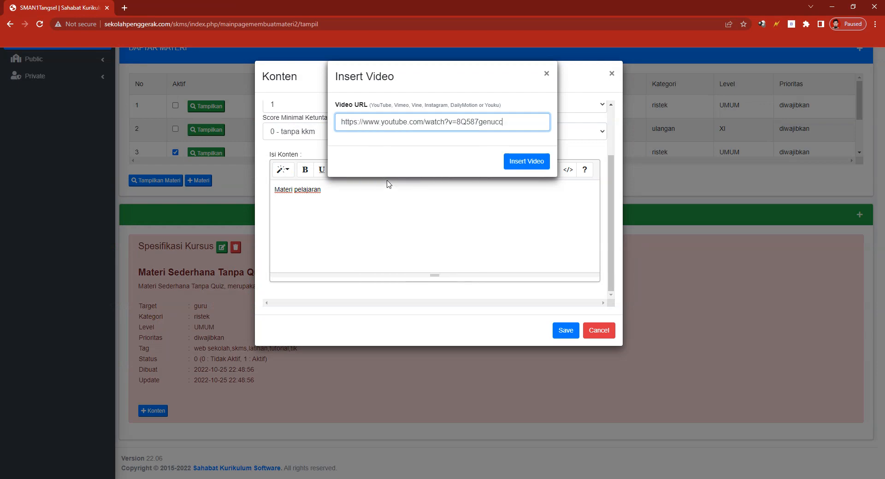
left_click(525, 167)
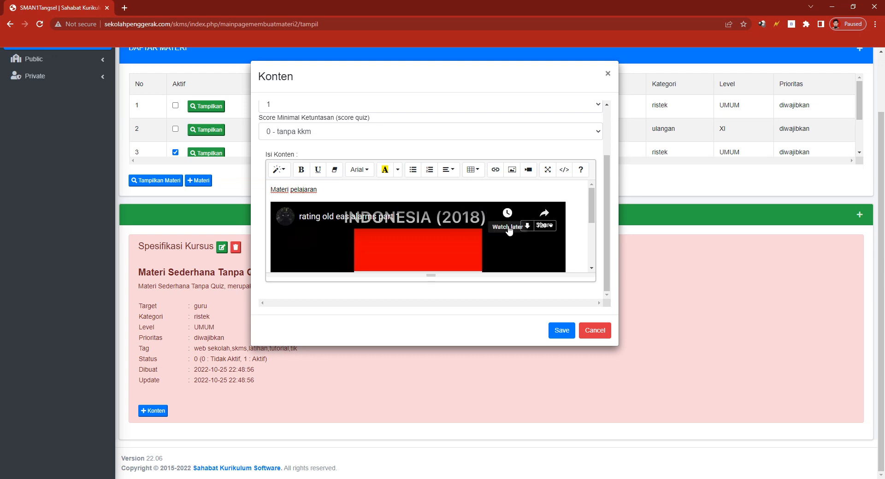
scroll(509, 231, "down", 2)
scroll(510, 232, "up", 2)
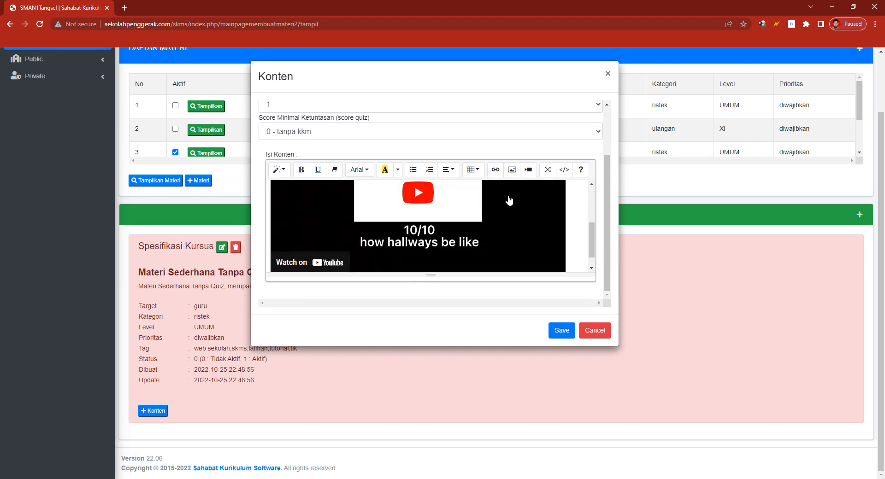
left_click(558, 331)
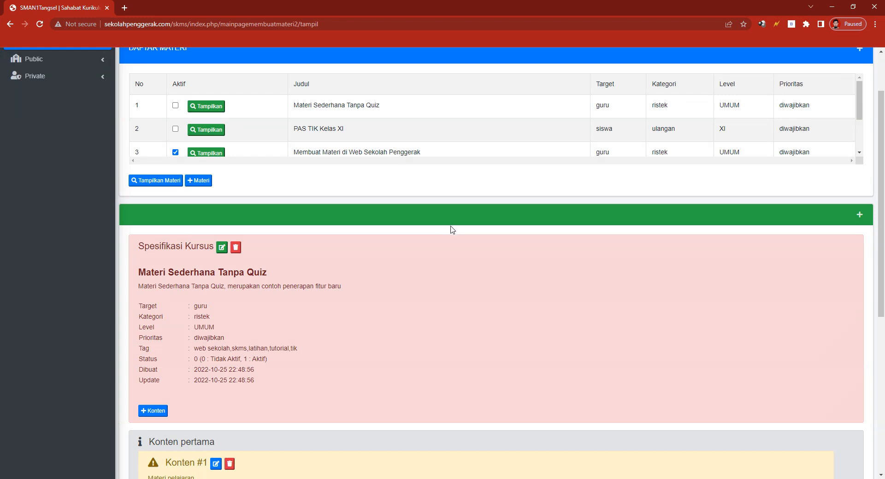
Step: Review the saved Konten #1 under Konten pertama, checking its heading, text and embedded video
scroll(450, 229, "down", 5)
scroll(483, 225, "down", 2)
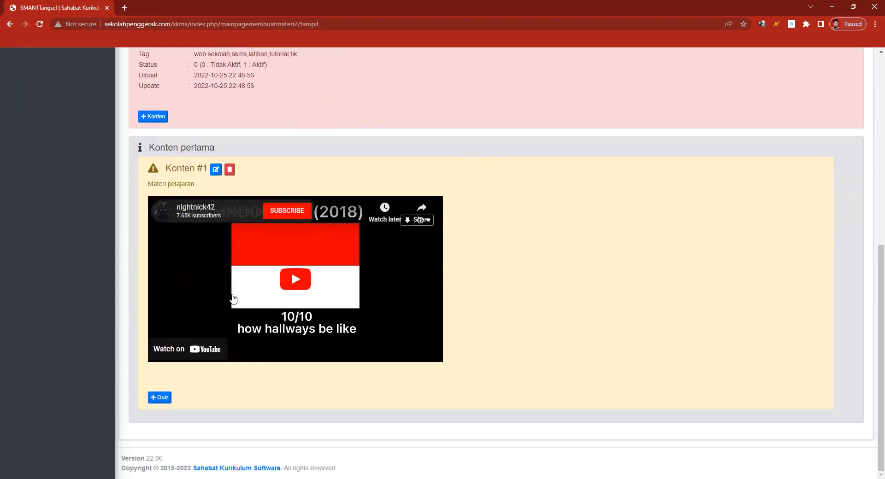
left_click_drag(149, 182, 208, 189)
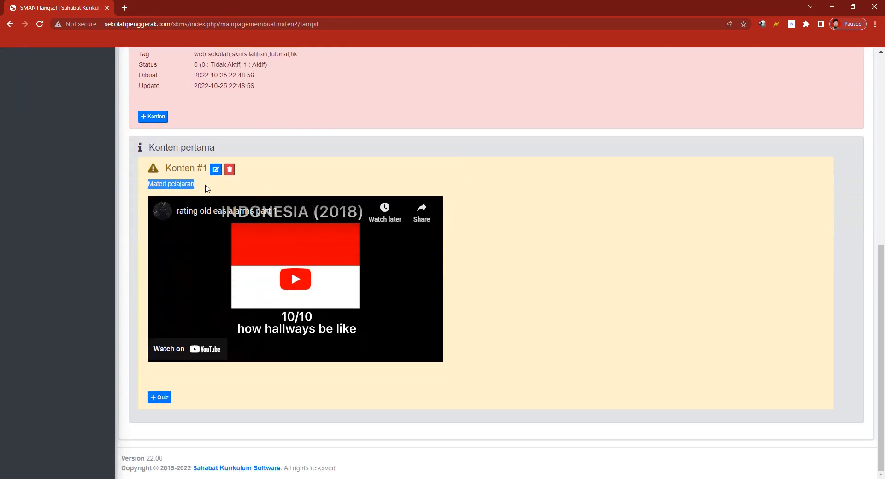
left_click(182, 177)
left_click_drag(167, 168, 209, 170)
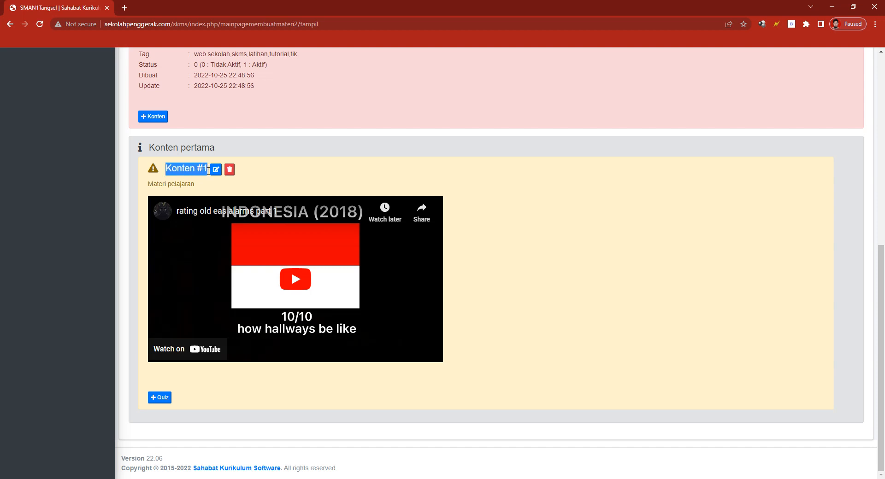
left_click(311, 185)
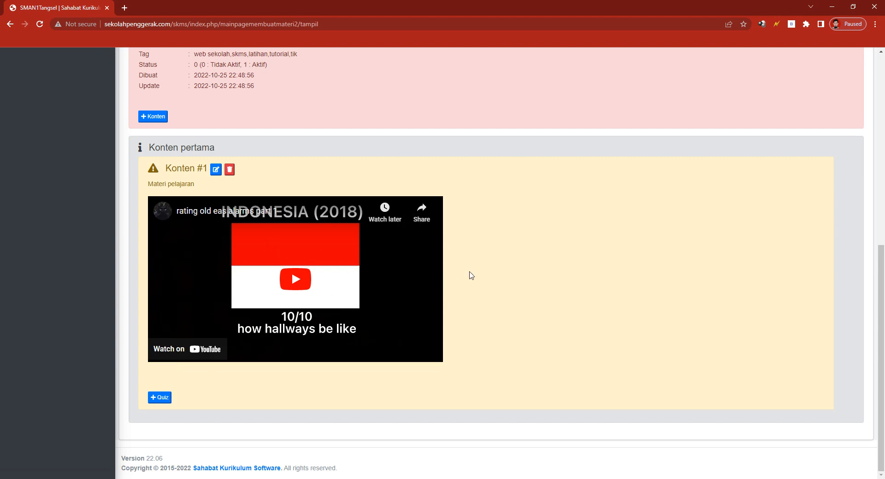
Step: Mark "Materi Sederhana Tanpa Quiz" as Aktif in the Daftar Materi table
scroll(251, 164, "up", 2)
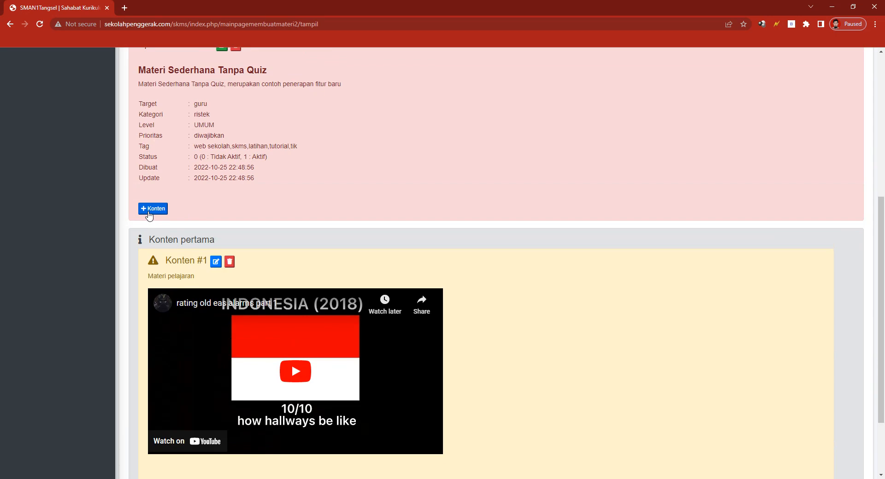
scroll(285, 210, "up", 3)
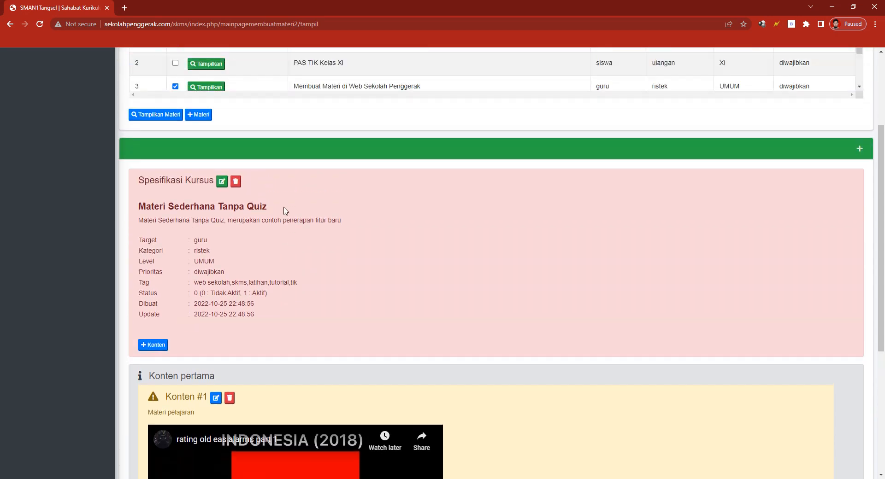
scroll(285, 211, "up", 3)
scroll(287, 235, "down", 2)
scroll(286, 236, "up", 2)
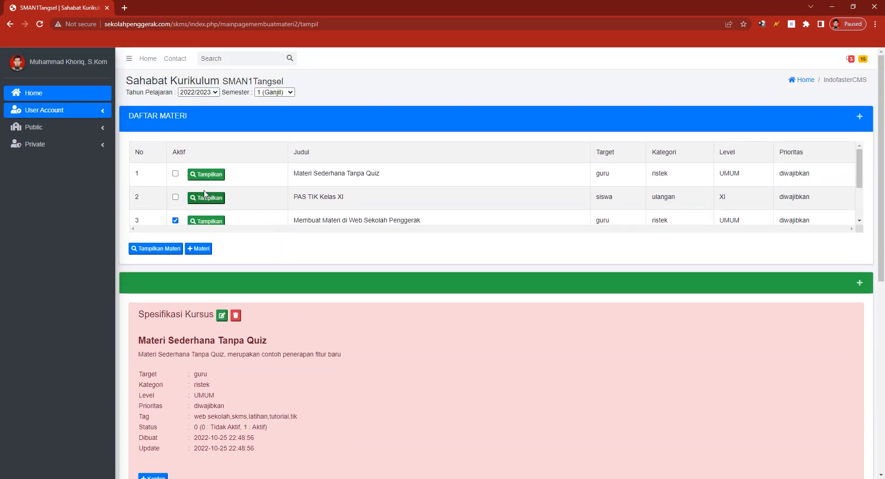
left_click(176, 175)
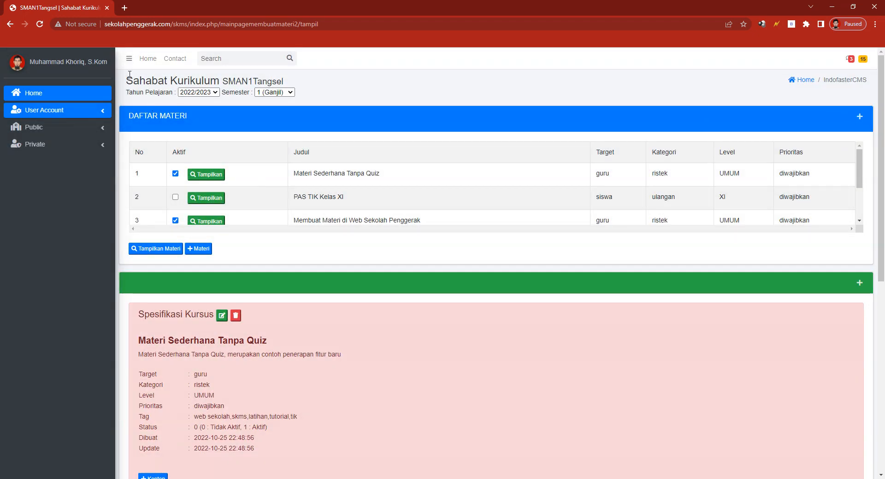
Step: Open the home page in a new browser tab and go to Menampilkan Materi under Pekerjaan & Kolaborasi
middle_click(143, 58)
left_click(156, 8)
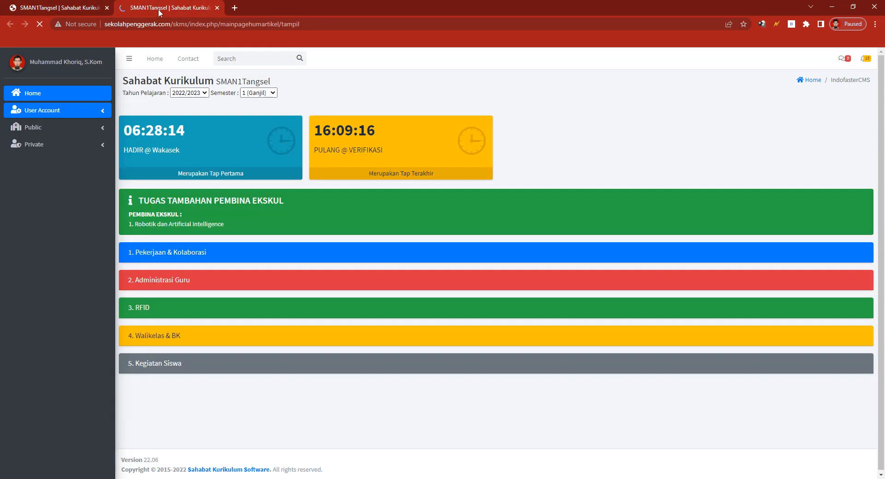
left_click(154, 283)
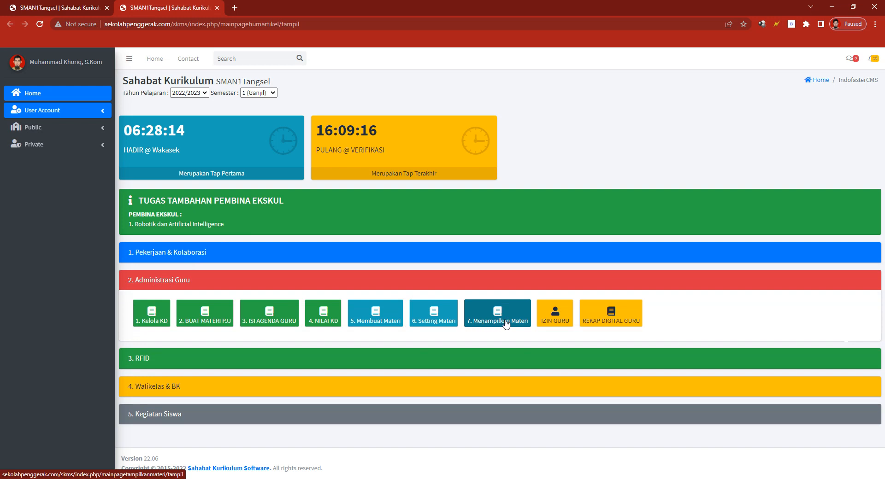
left_click(497, 257)
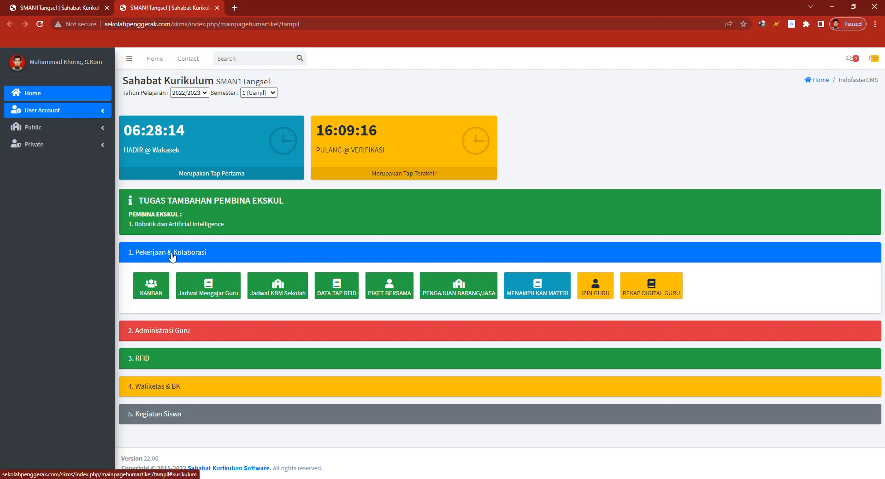
left_click(542, 290)
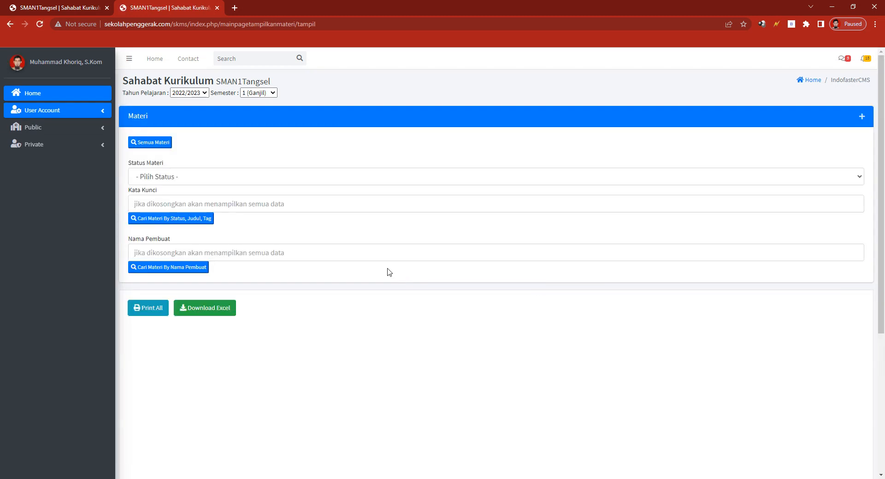
Step: List all materials and examine the title, classification, tags and description on the "Materi Sederhana Tanpa Quiz" card
left_click(155, 144)
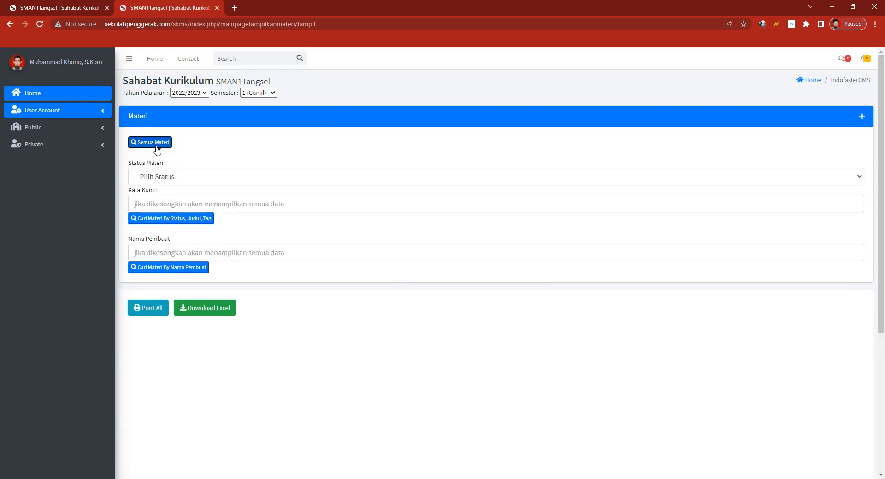
scroll(340, 192, "down", 2)
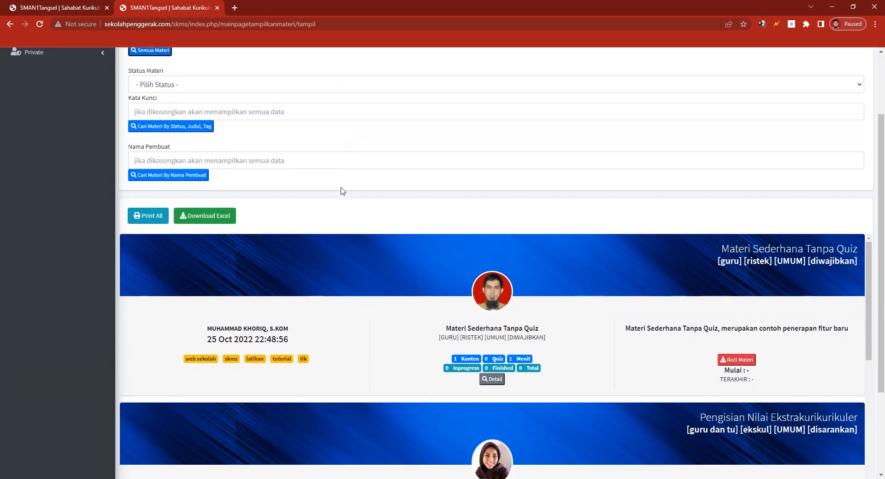
left_click_drag(721, 248, 854, 248)
left_click_drag(718, 260, 855, 264)
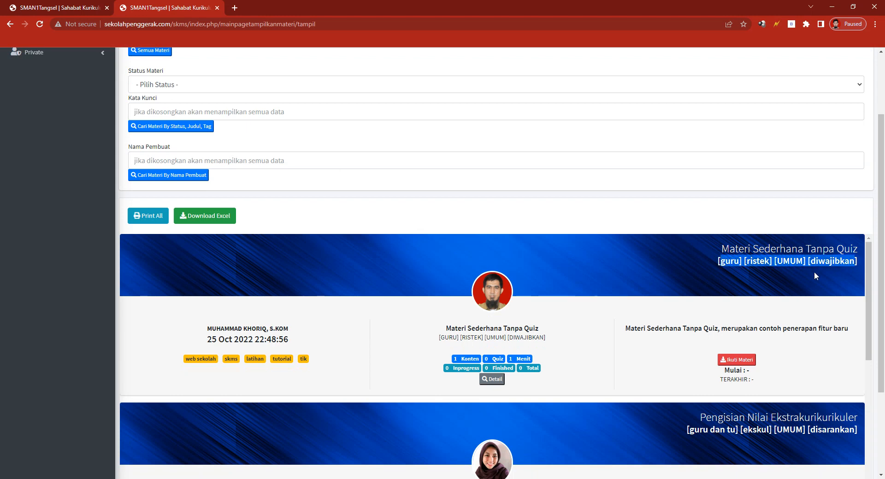
left_click(828, 263)
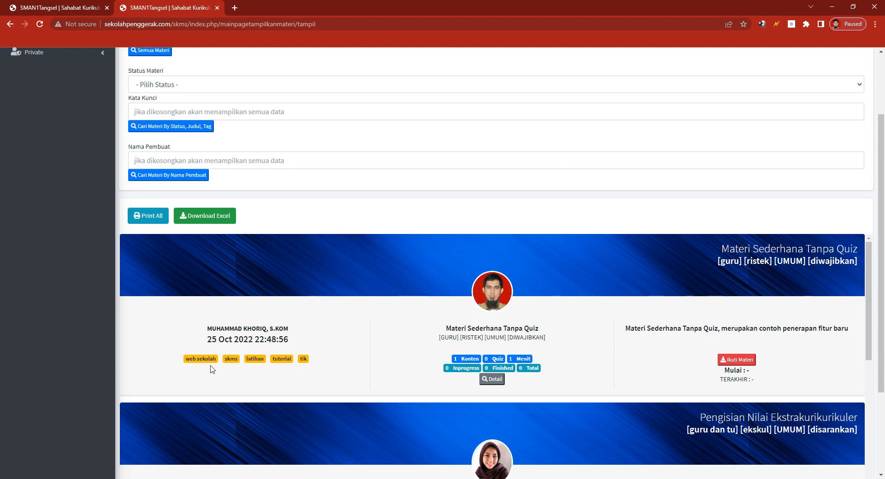
left_click_drag(187, 359, 285, 359)
left_click_drag(627, 332, 849, 328)
left_click(779, 332)
left_click_drag(446, 330, 548, 330)
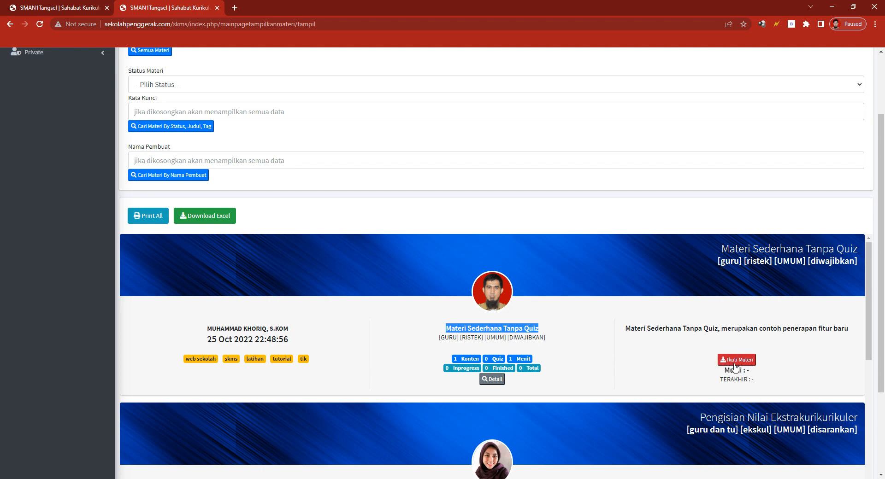
Step: Examine the status and the Mulai and Terakhir times on the "Pengisian Nilai Ekstrakurikurikuler" card
scroll(751, 366, "down", 1)
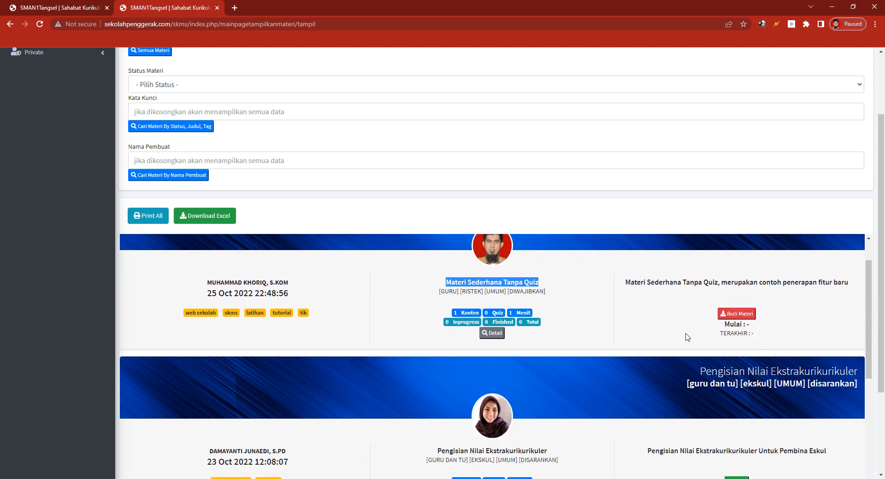
scroll(687, 337, "down", 2)
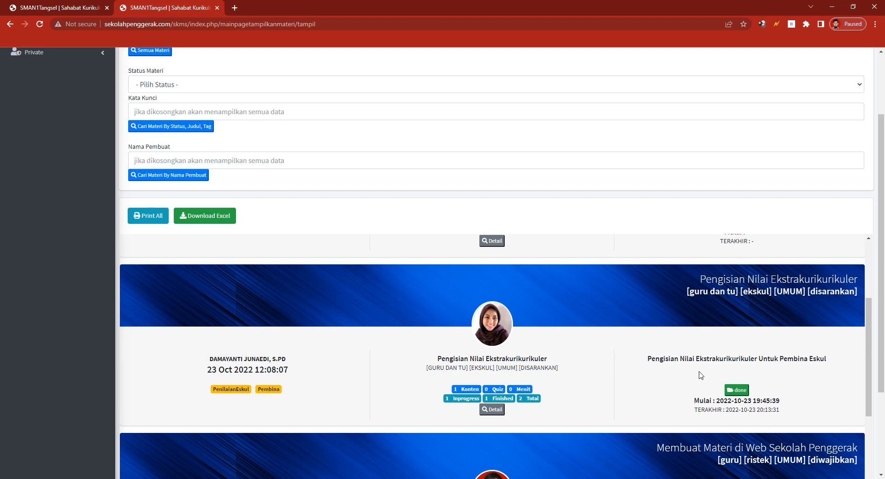
scroll(451, 389, "down", 1)
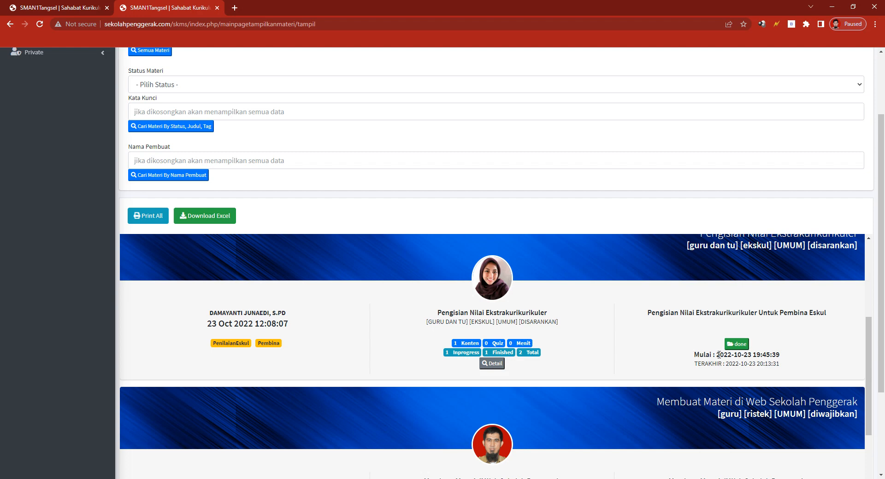
left_click_drag(718, 355, 785, 360)
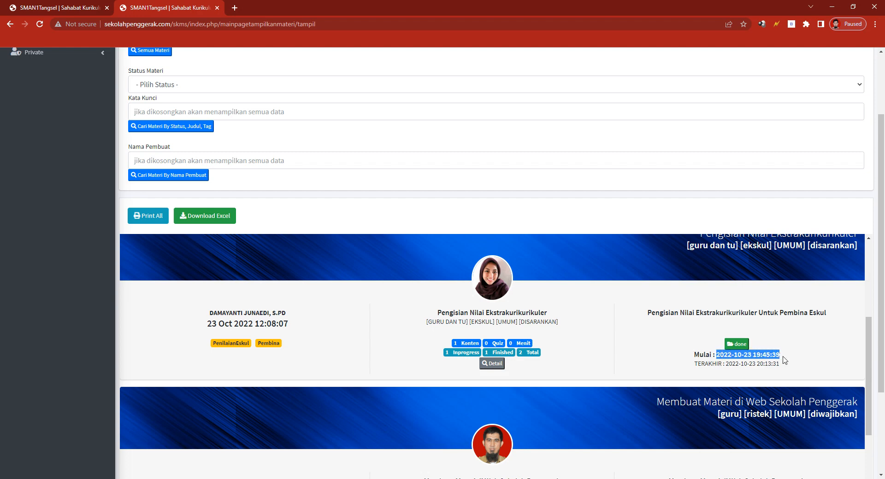
left_click(732, 364)
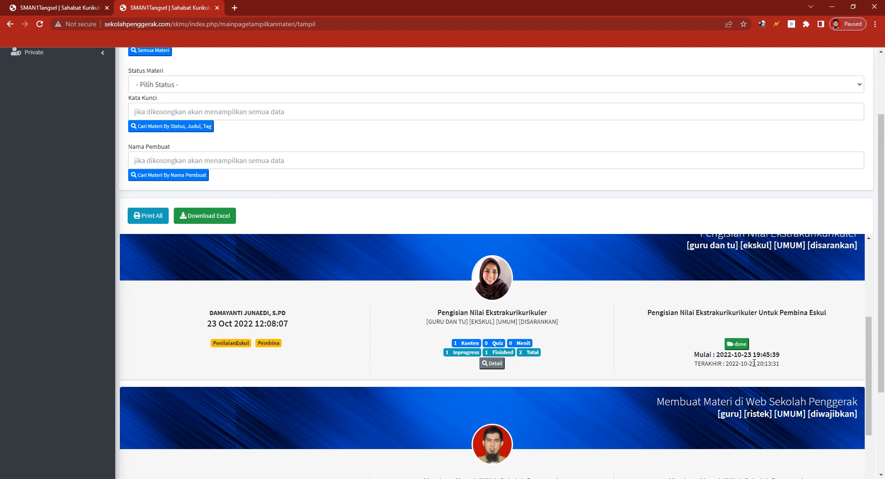
Step: Enrol in "Materi Sederhana Tanpa Quiz" from its card in the materials list and confirm the enrolment
scroll(662, 346, "up", 5)
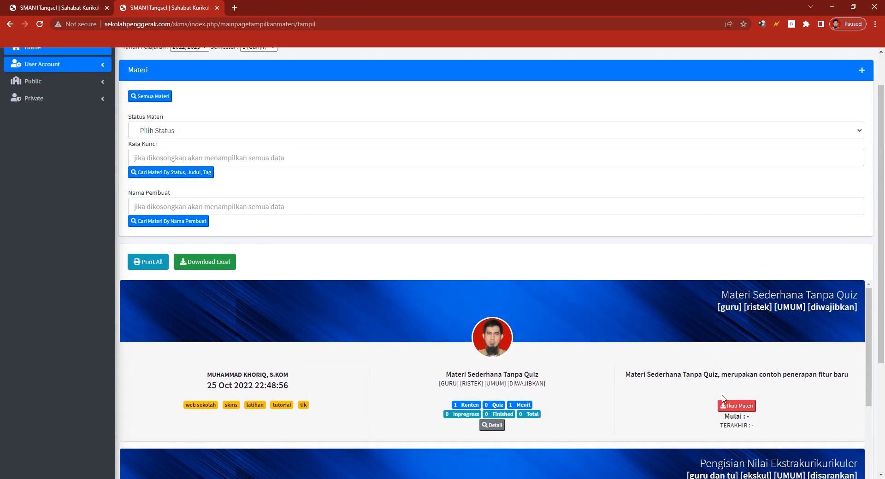
left_click(725, 406)
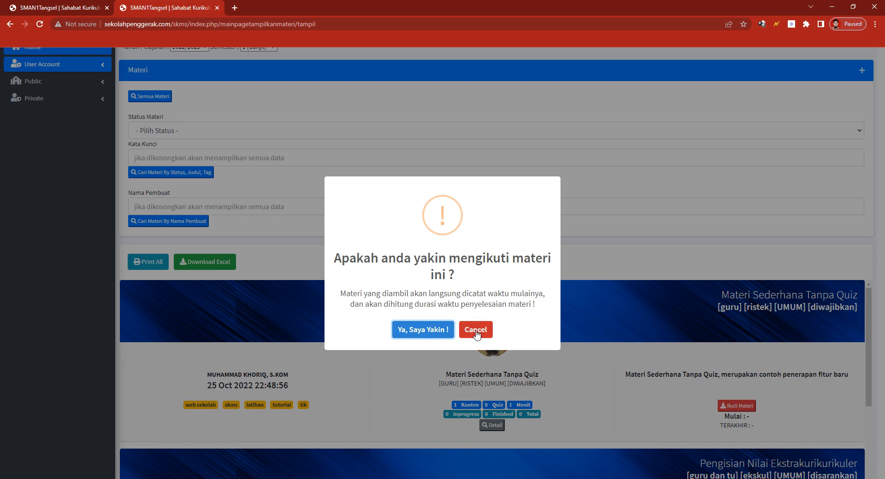
left_click(421, 330)
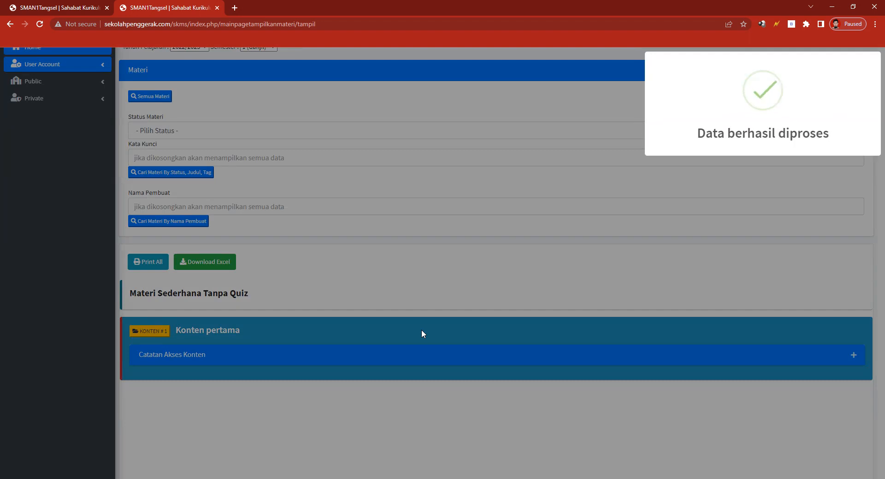
Step: Examine the material's title and expand and collapse the Catatan Akses Konten section of "Konten pertama"
scroll(364, 304, "down", 2)
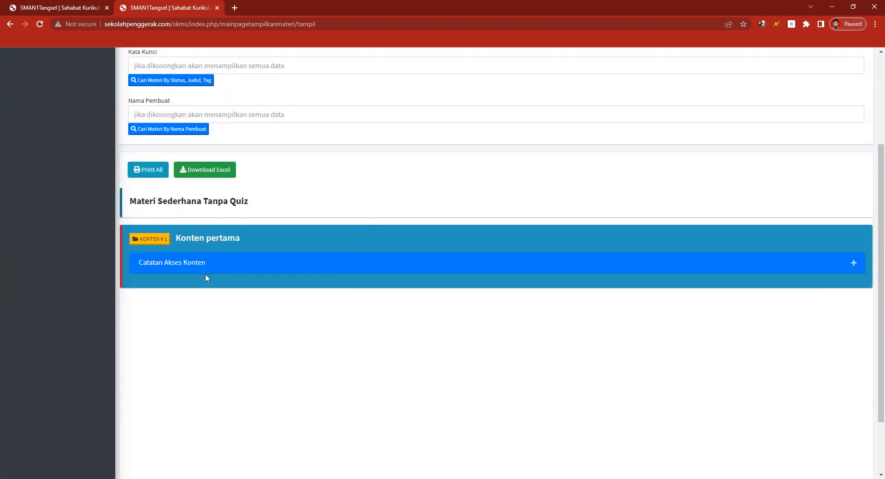
left_click_drag(130, 201, 251, 207)
left_click(251, 207)
left_click(855, 266)
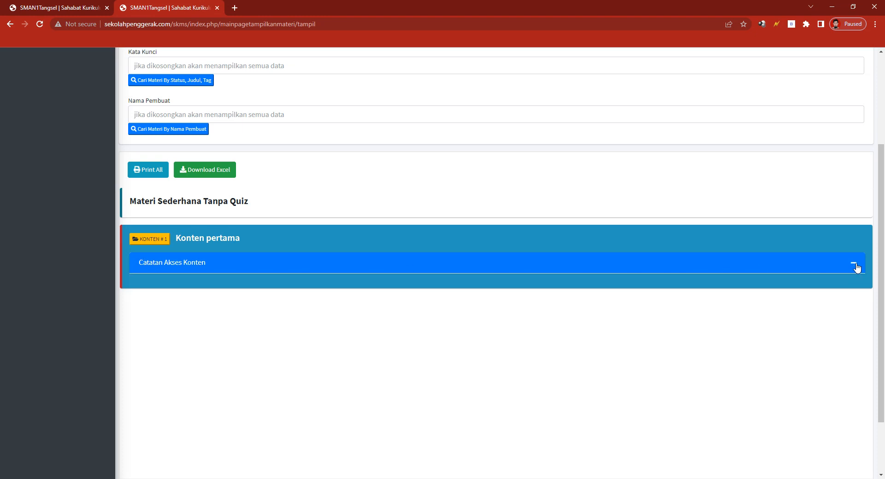
left_click(855, 266)
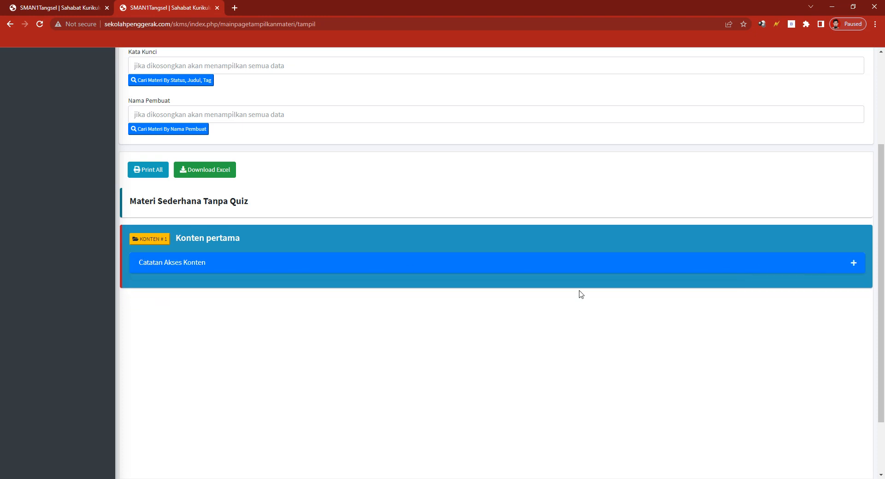
Step: Open Konten #1 "Konten pertama", confirm access, and view its countdown, text and video
left_click(150, 239)
left_click(420, 330)
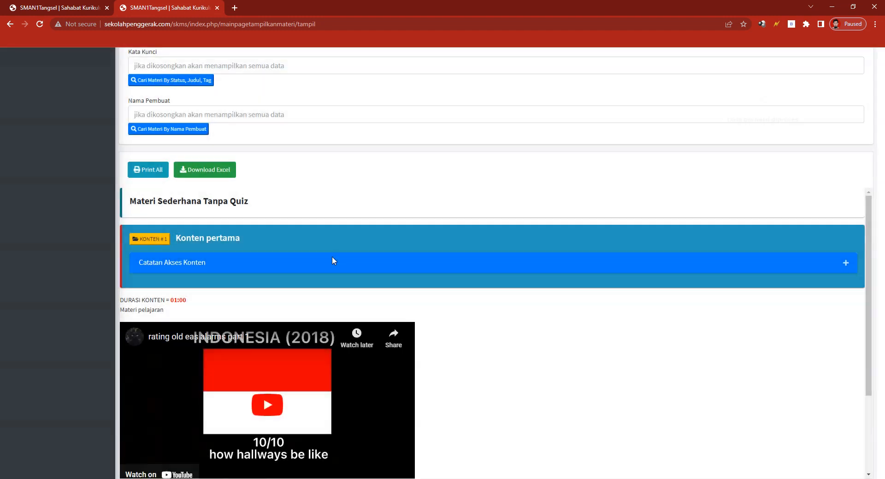
scroll(333, 280, "down", 2)
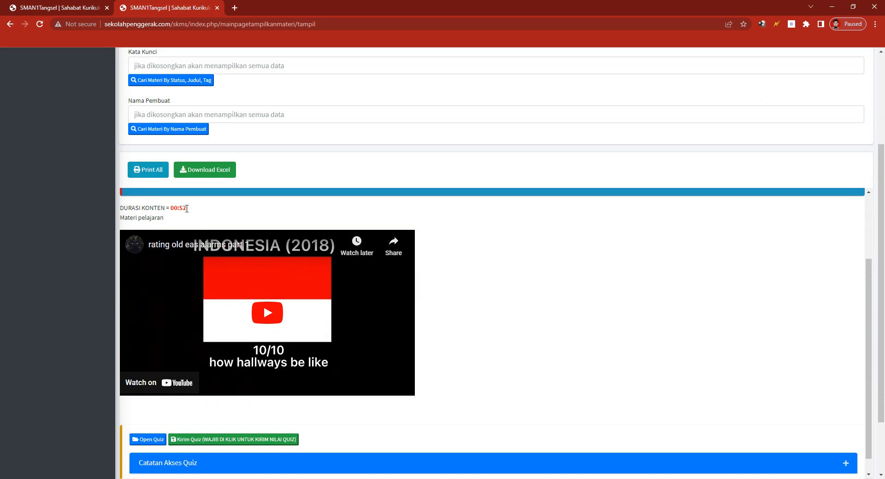
Step: Try to open the quiz below the content while the content duration is still running, and read the response
scroll(200, 237, "down", 3)
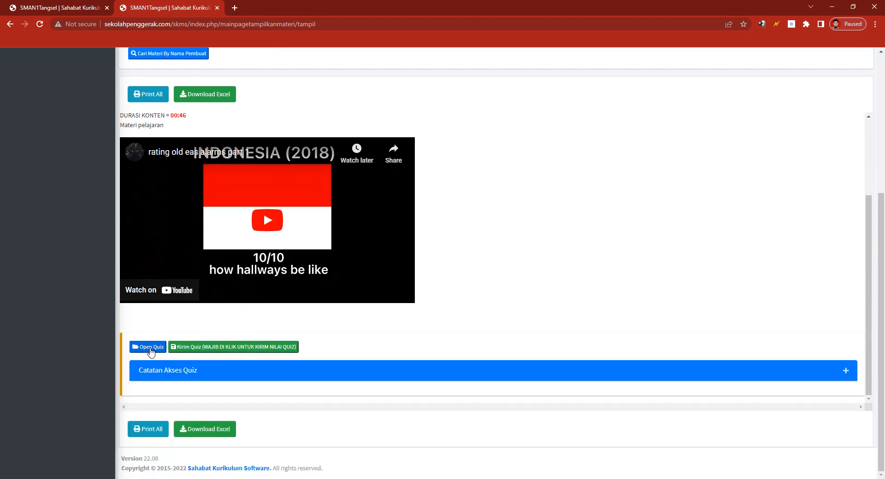
left_click(150, 349)
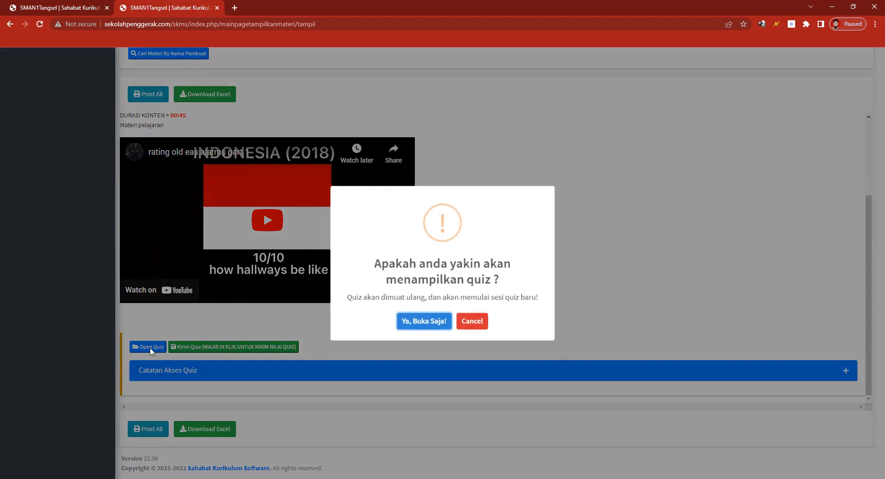
left_click(419, 324)
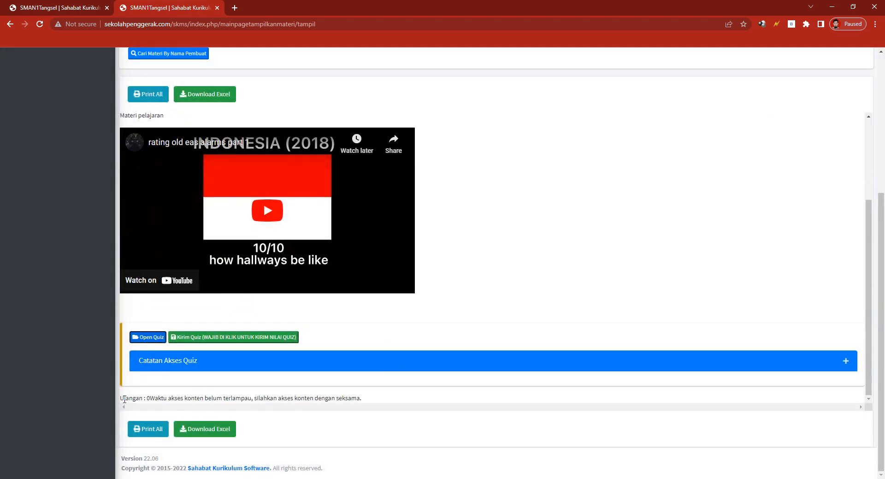
left_click_drag(155, 397, 369, 398)
left_click(369, 398)
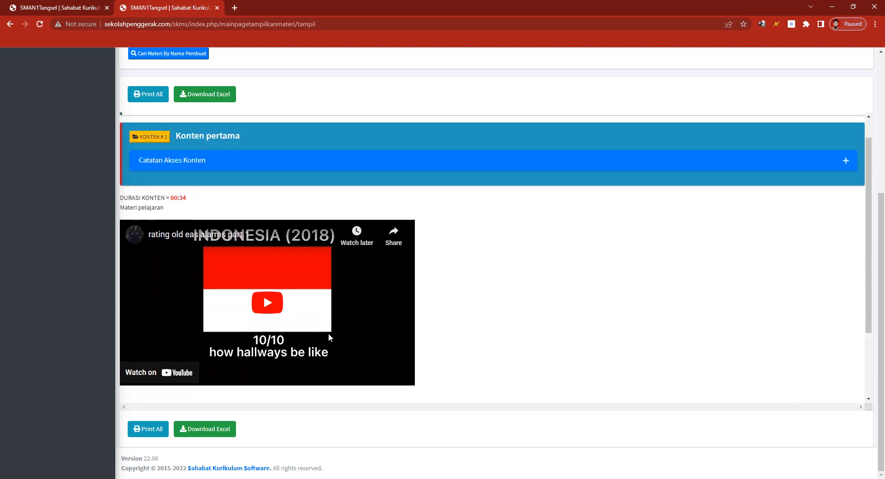
Step: Stay on "Konten pertama" until its DURASI KONTEN countdown runs out
scroll(328, 333, "up", 3)
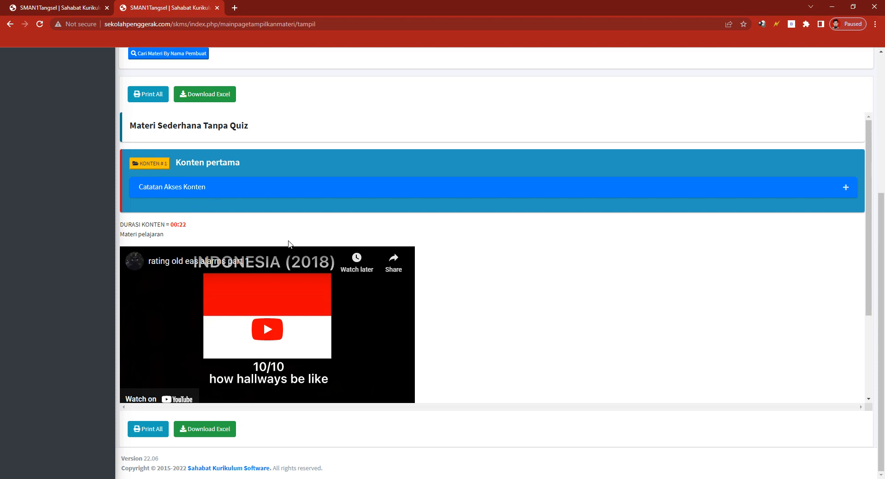
scroll(285, 239, "down", 2)
scroll(284, 237, "up", 1)
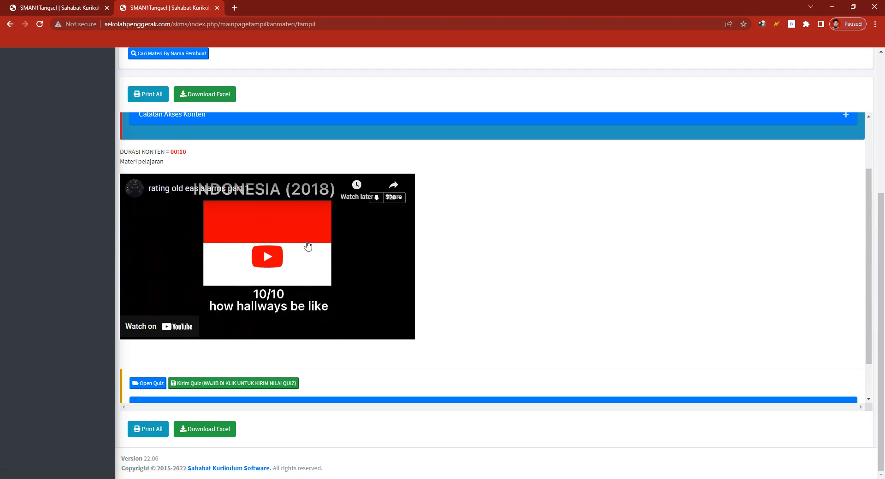
scroll(270, 256, "up", 1)
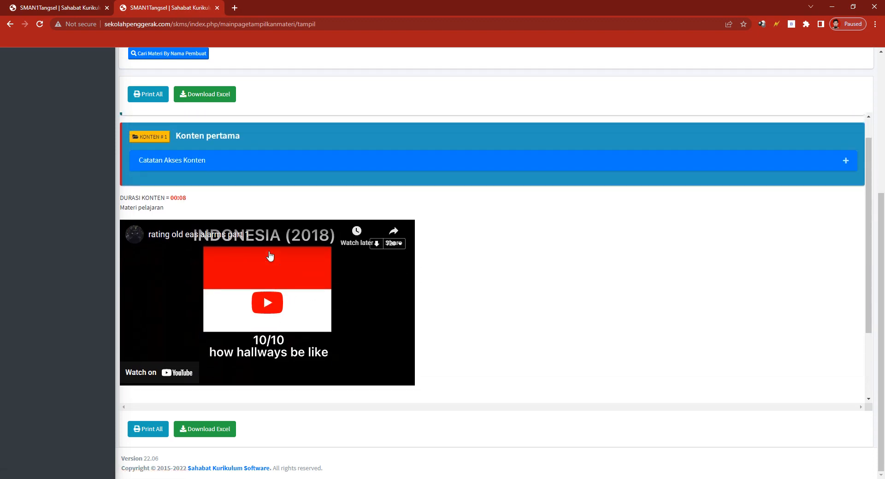
scroll(270, 257, "up", 1)
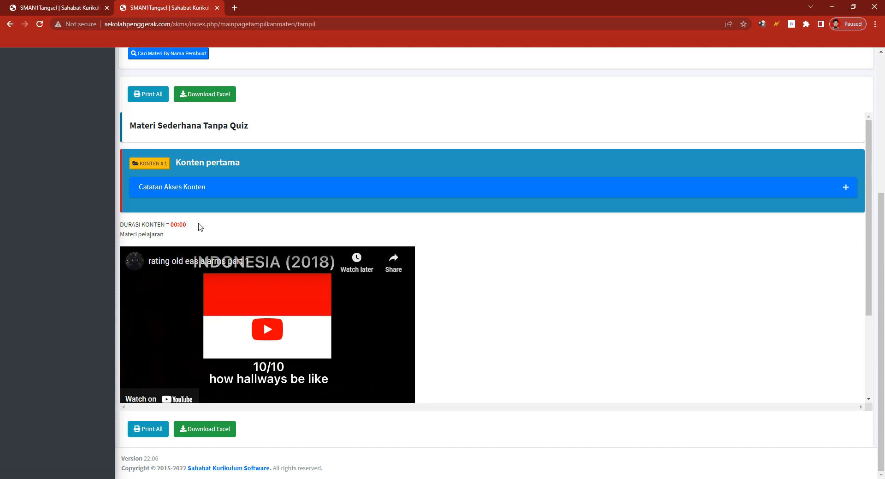
Step: List all materials again and examine the status and the Mulai and Terakhir times on the "Materi Sederhana Tanpa Quiz" card
scroll(241, 224, "up", 5)
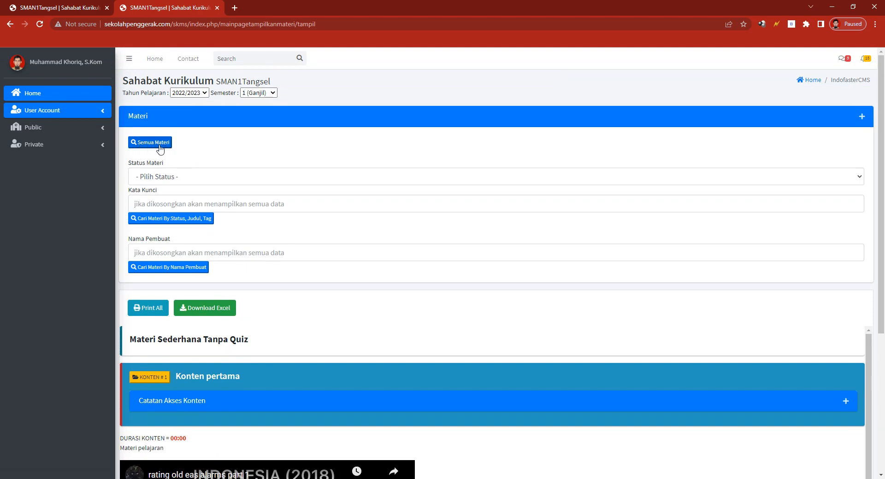
left_click(156, 145)
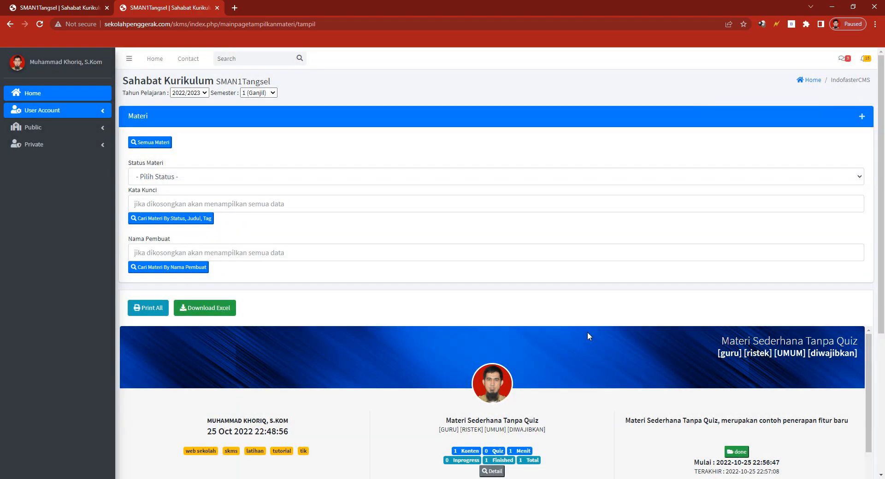
scroll(587, 336, "down", 2)
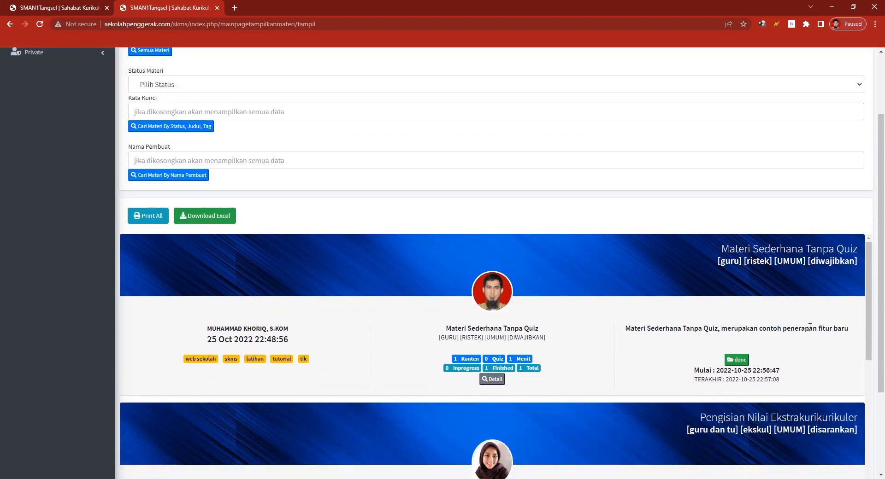